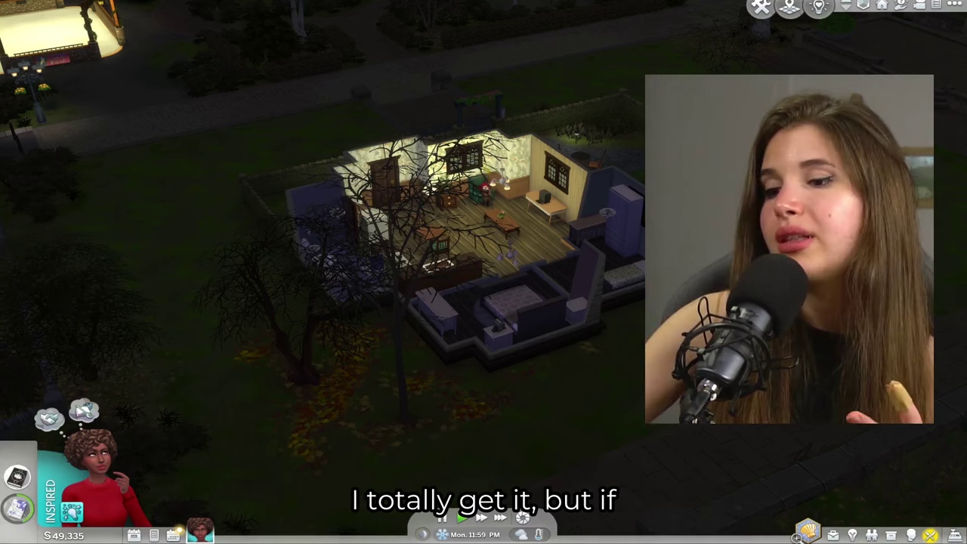
- Quit OneDrive from the hidden tray icons, then confirm it no longer runs in the background
key(super)
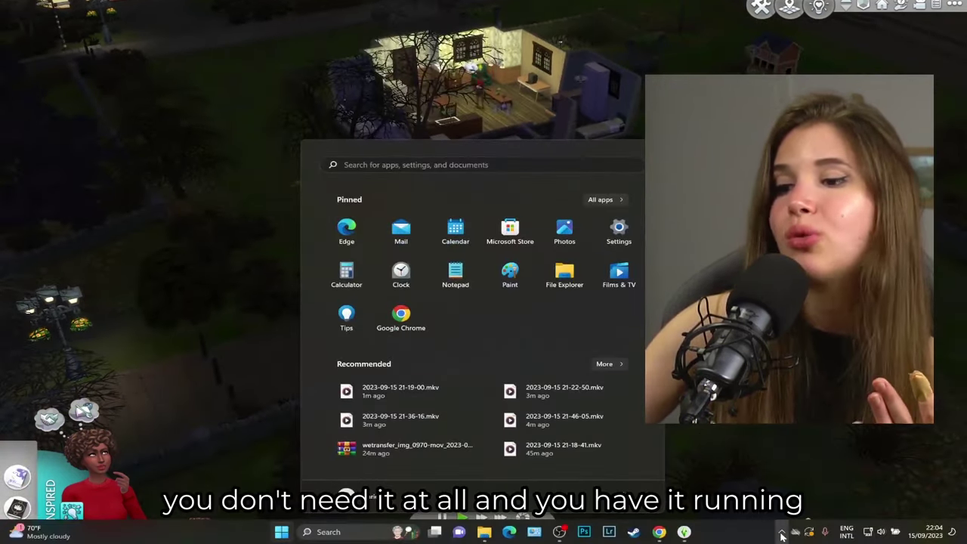
click(794, 532)
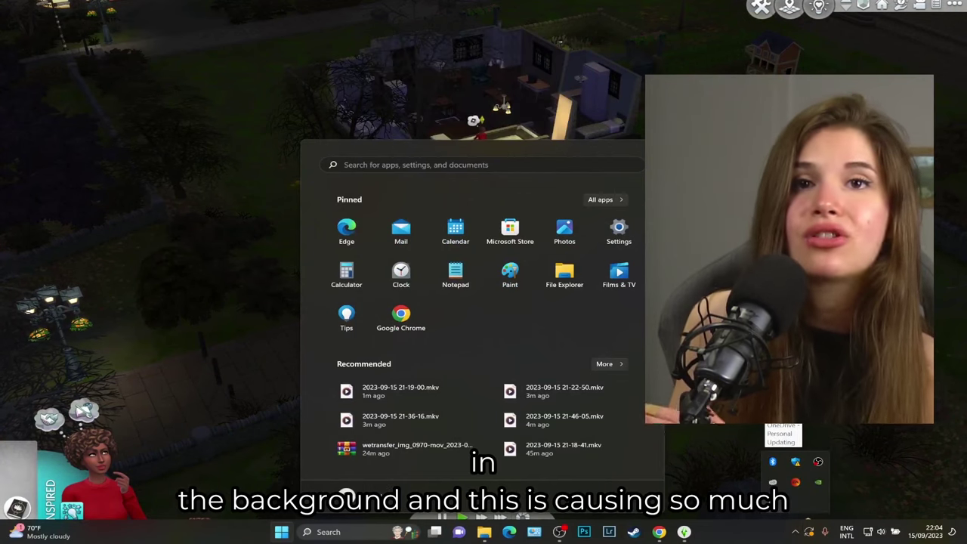
click(771, 506)
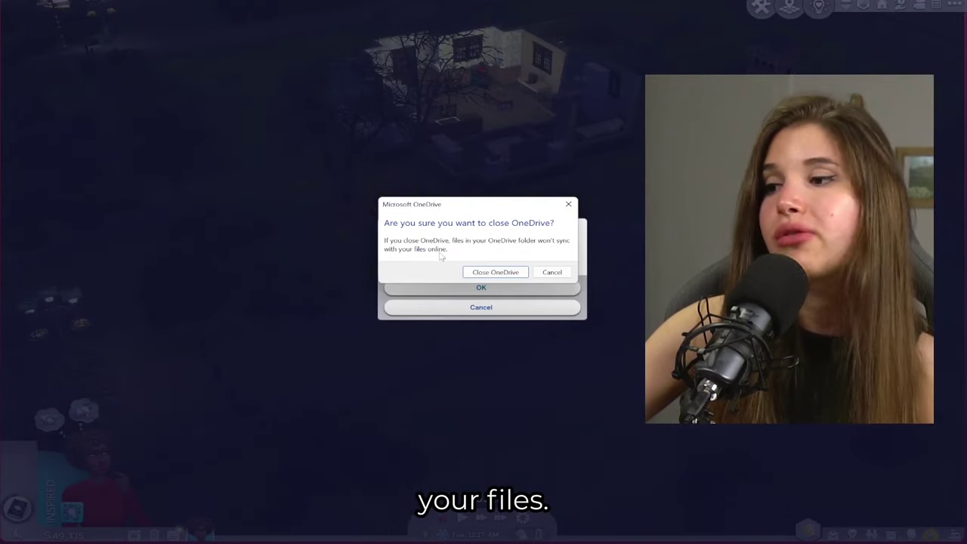
click(473, 275)
key(super)
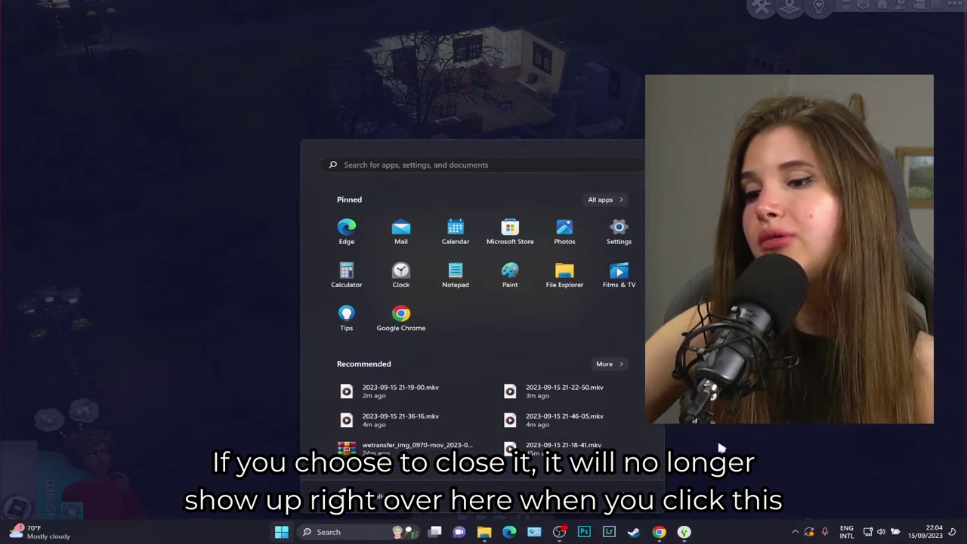
click(795, 531)
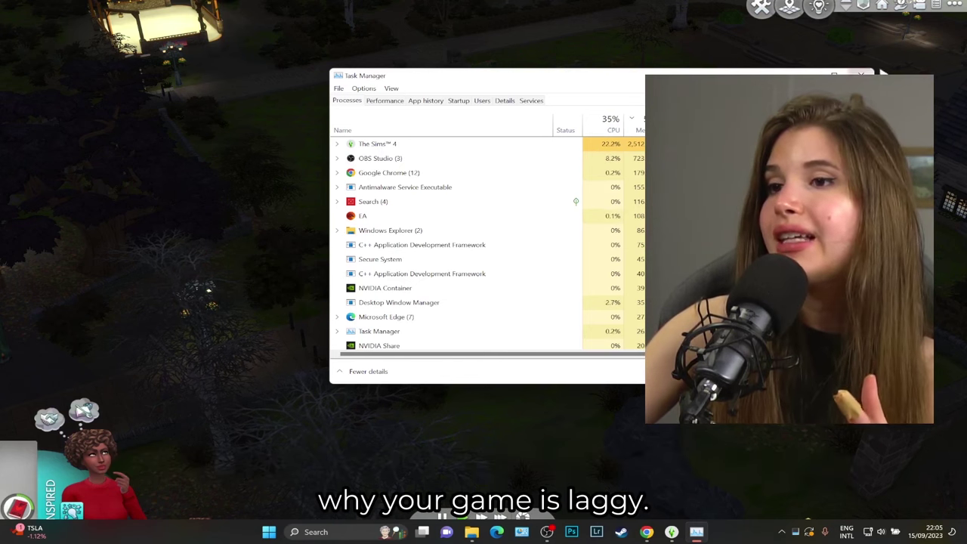
- In Task Manager's Processes list, end the Google Chrome (12) process with the Delete key
key(alt+Tab)
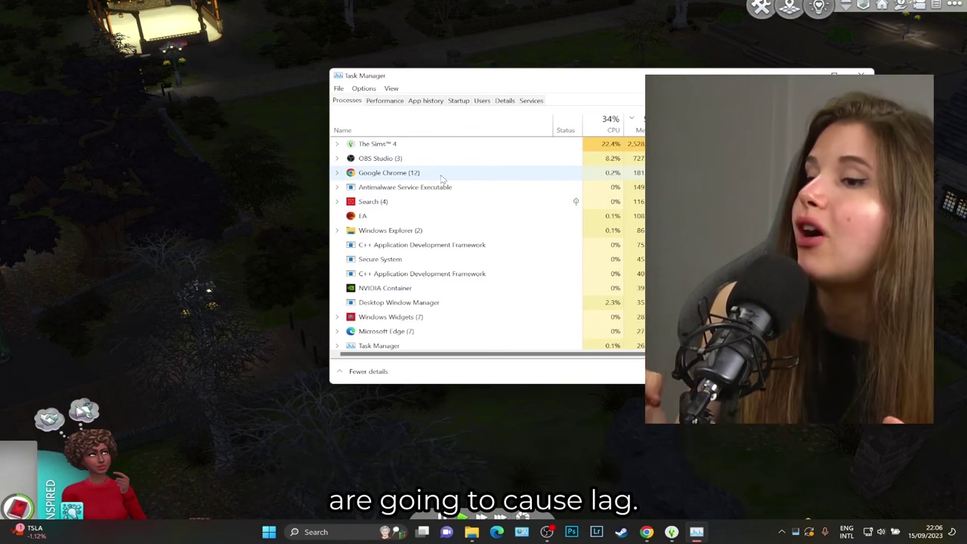
click(453, 144)
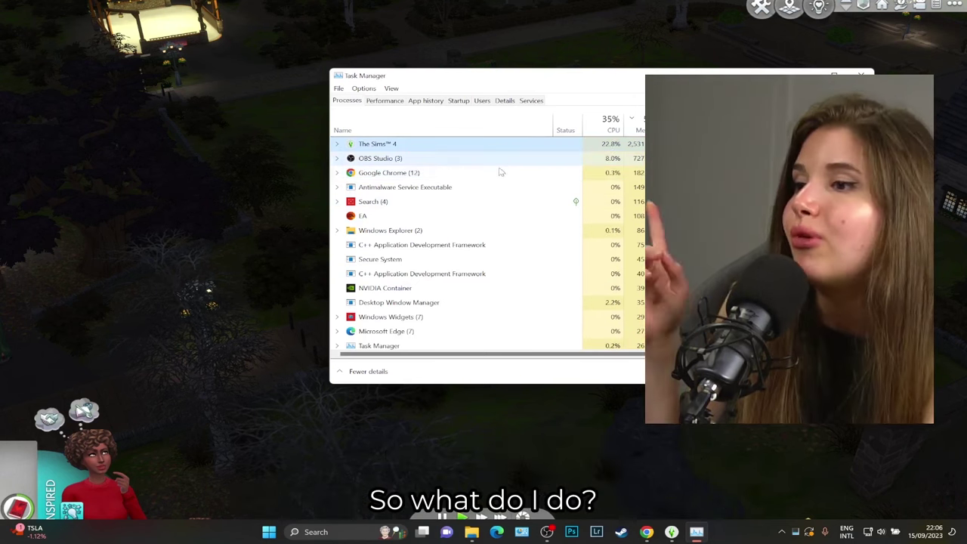
click(516, 175)
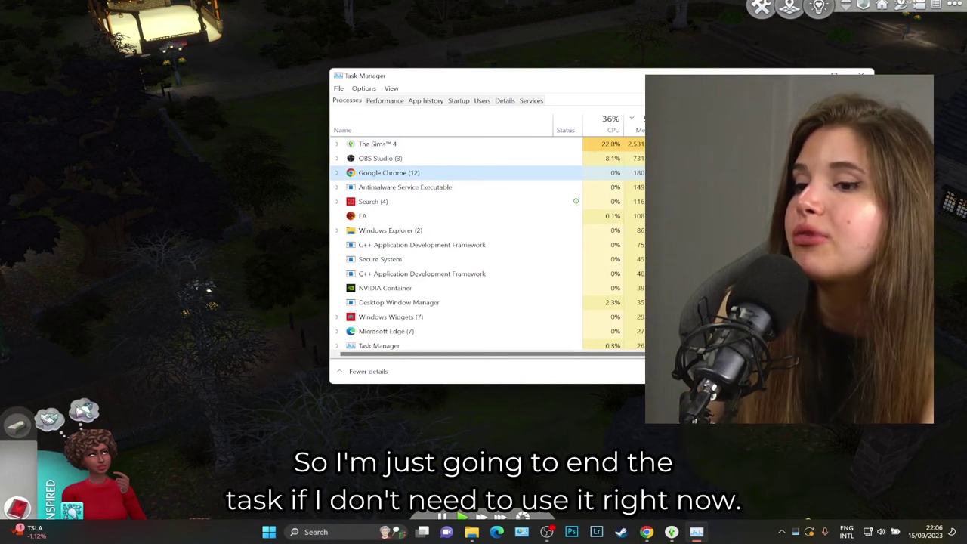
key(Delete)
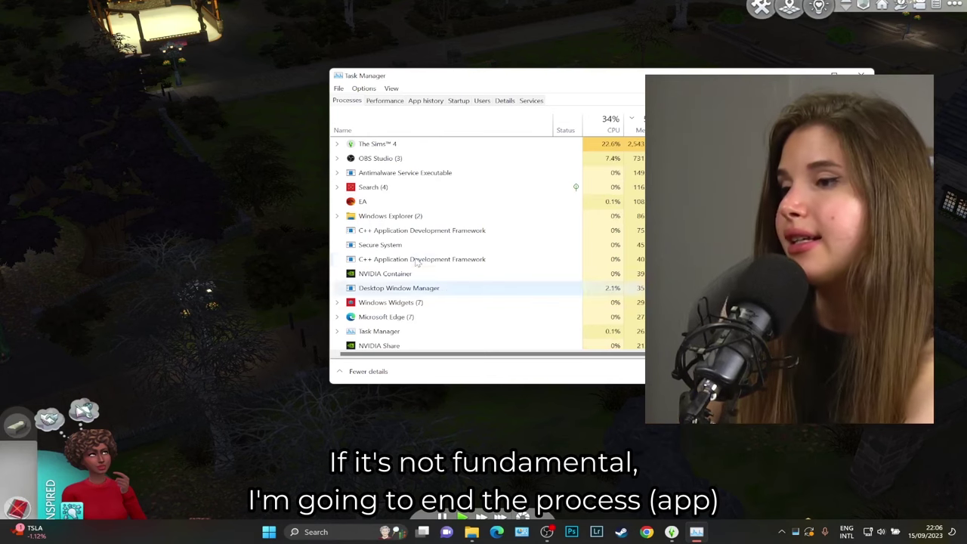
- End the Windows Widgets (7) and Microsoft Edge (7) processes in Task Manager
click(402, 219)
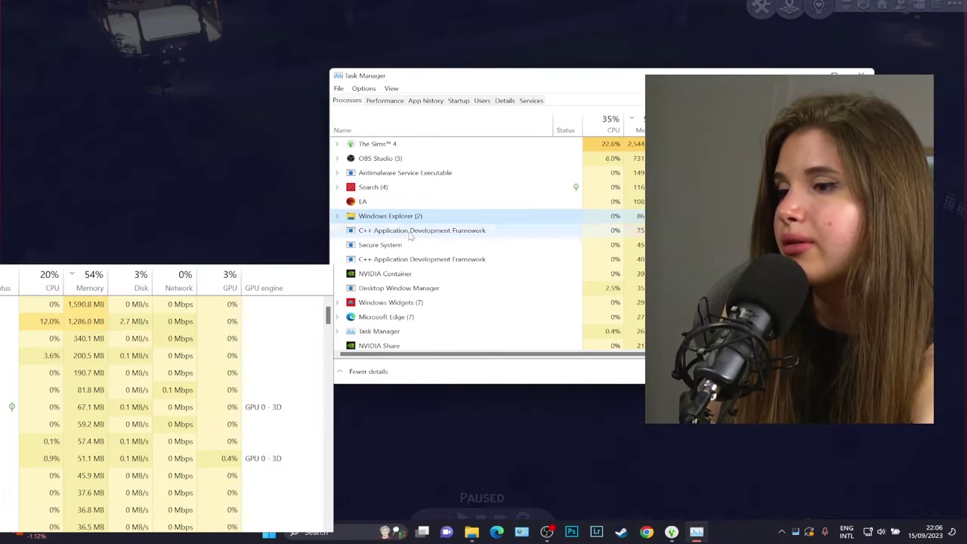
click(380, 306)
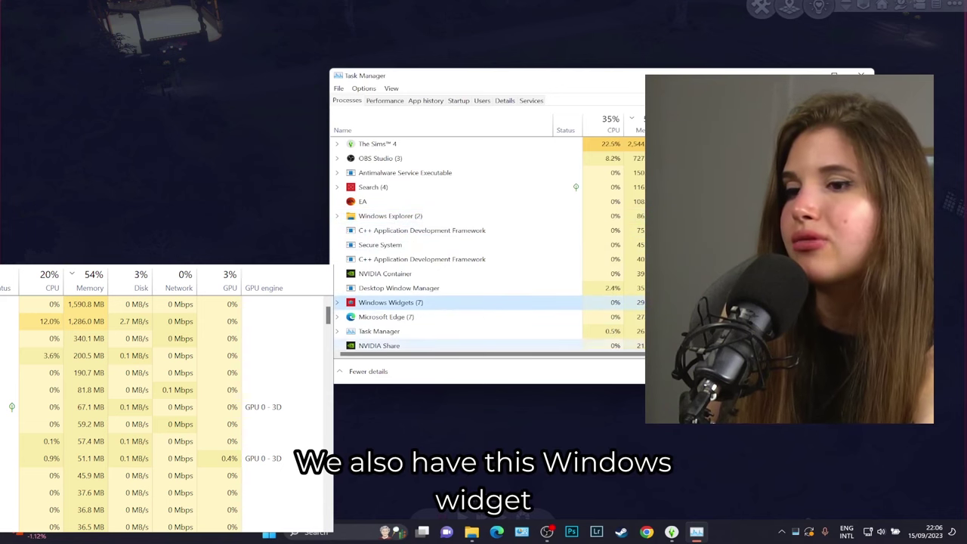
click(831, 371)
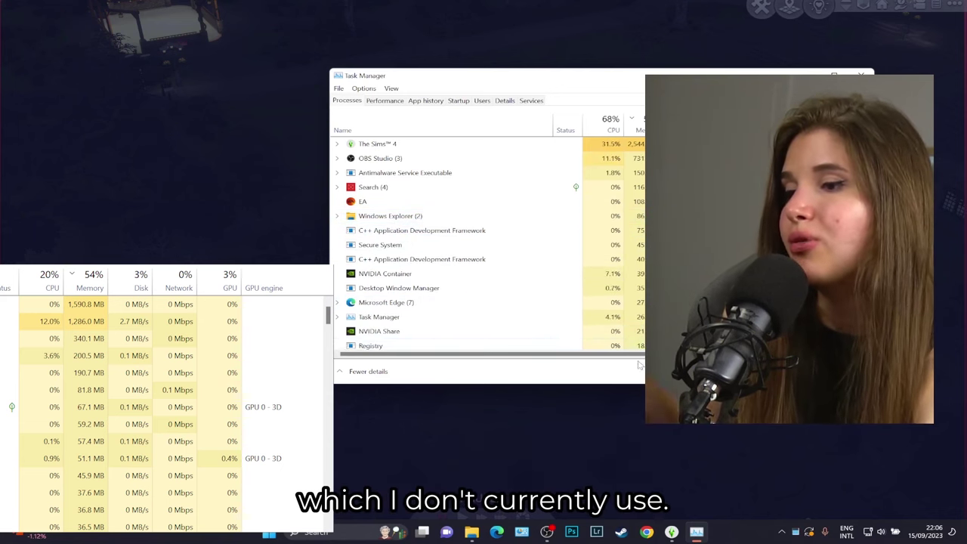
click(532, 302)
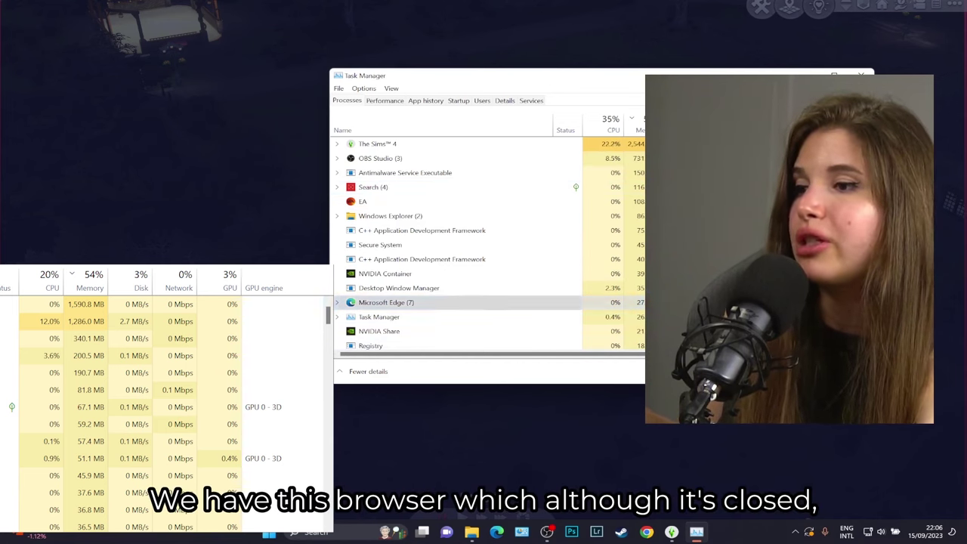
click(831, 370)
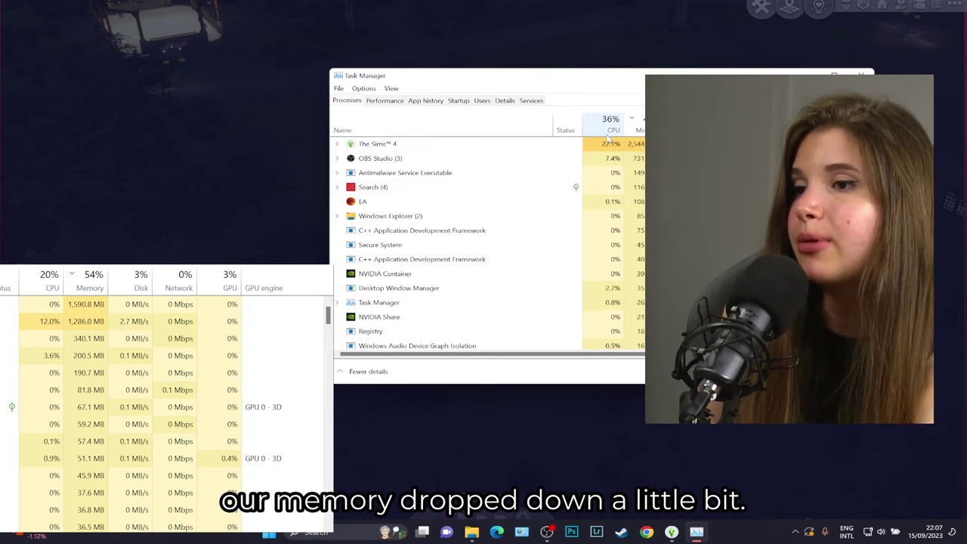
scroll(425, 250, down, 9)
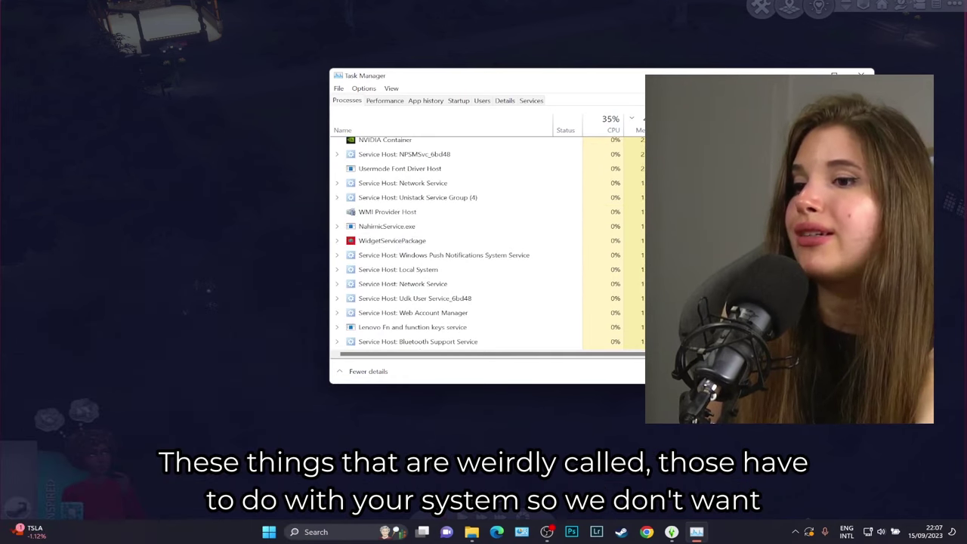
scroll(454, 242, up, 9)
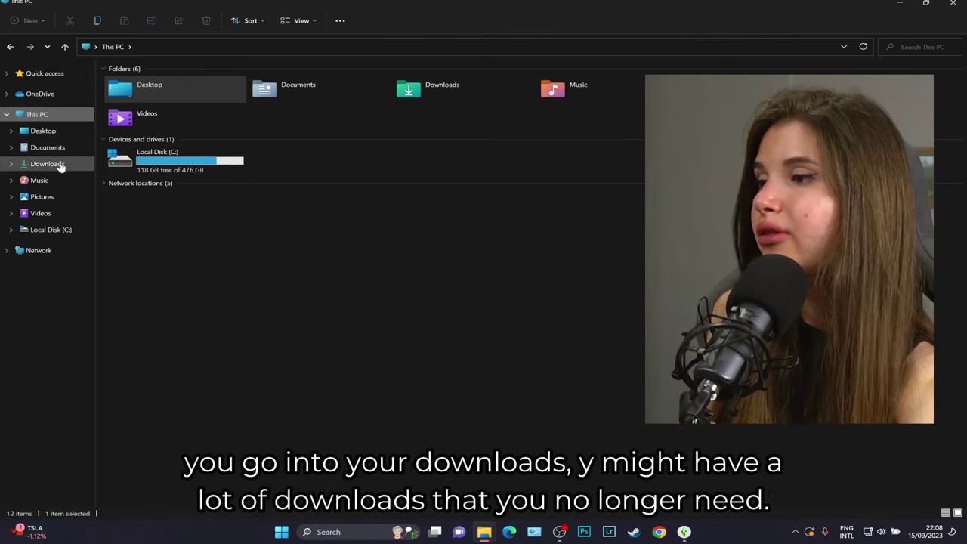
click(61, 163)
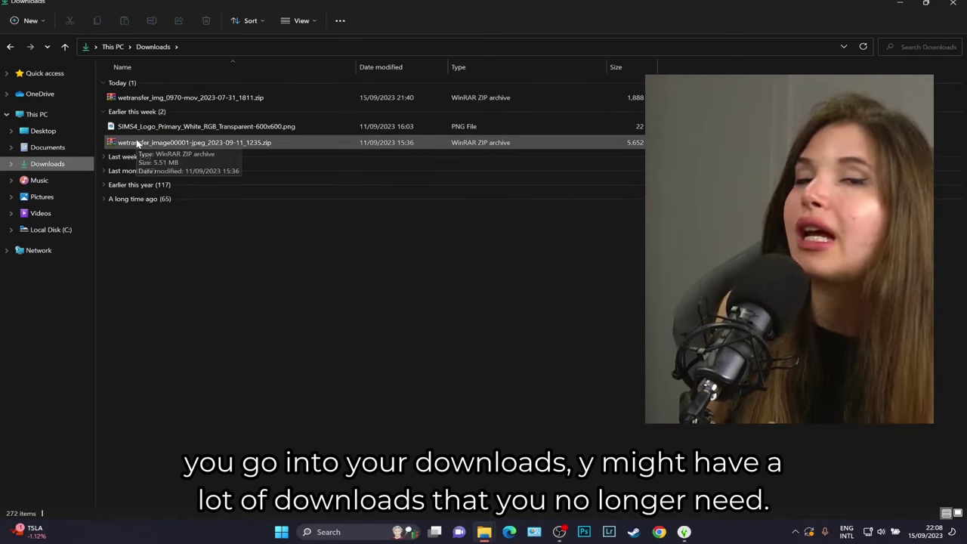
click(188, 126)
click(236, 280)
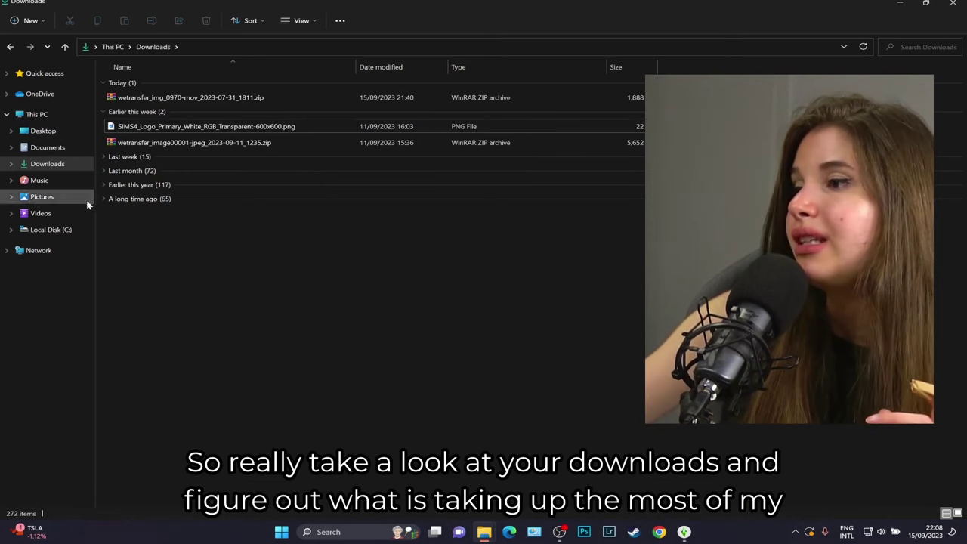
click(53, 131)
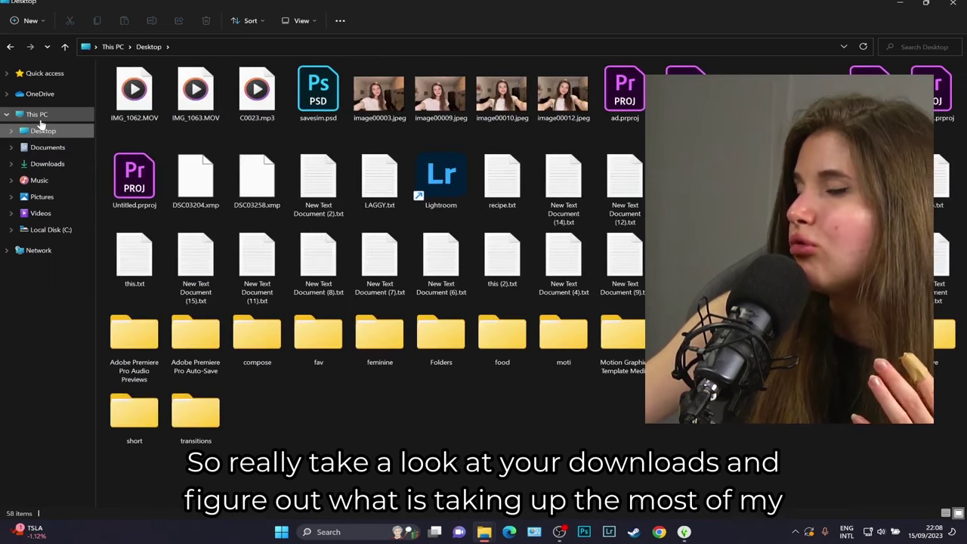
click(38, 116)
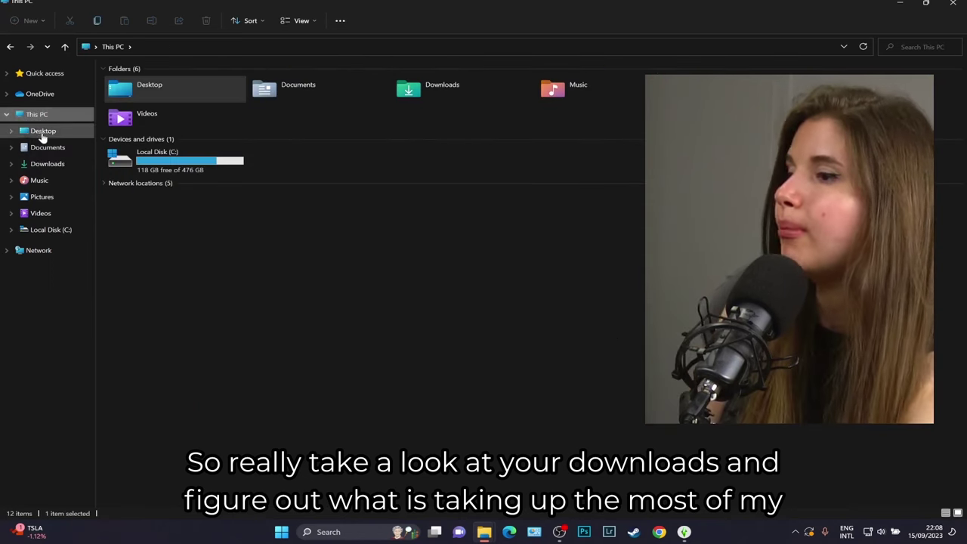
right_click(47, 163)
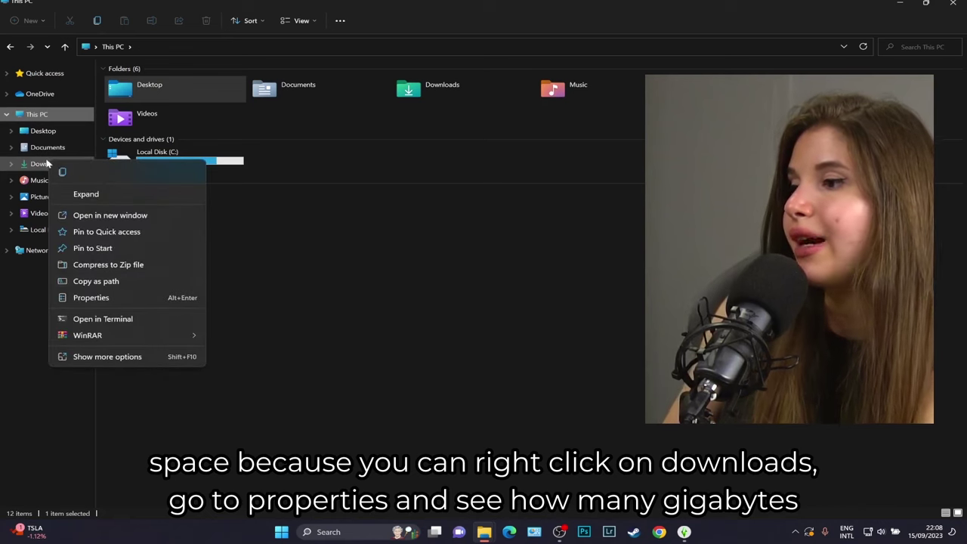
click(86, 299)
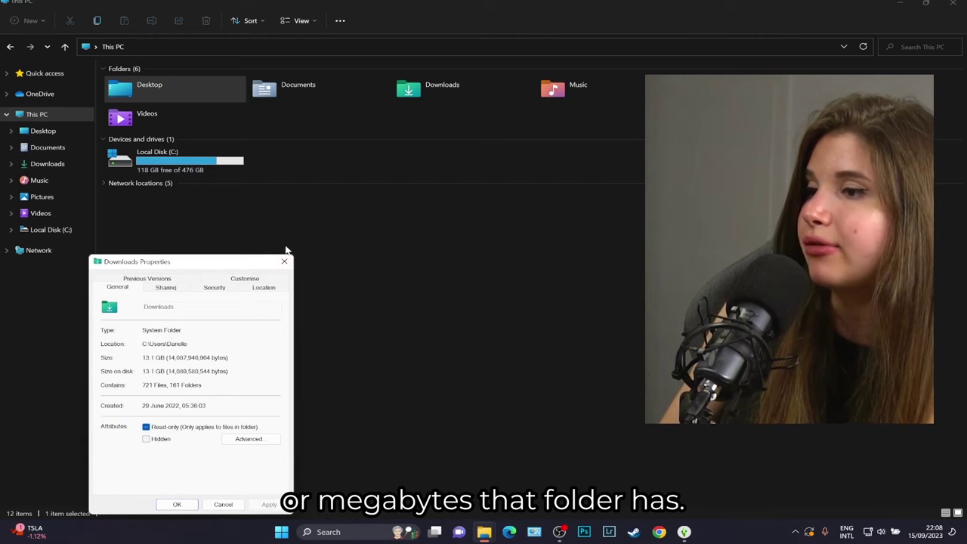
click(284, 261)
right_click(45, 130)
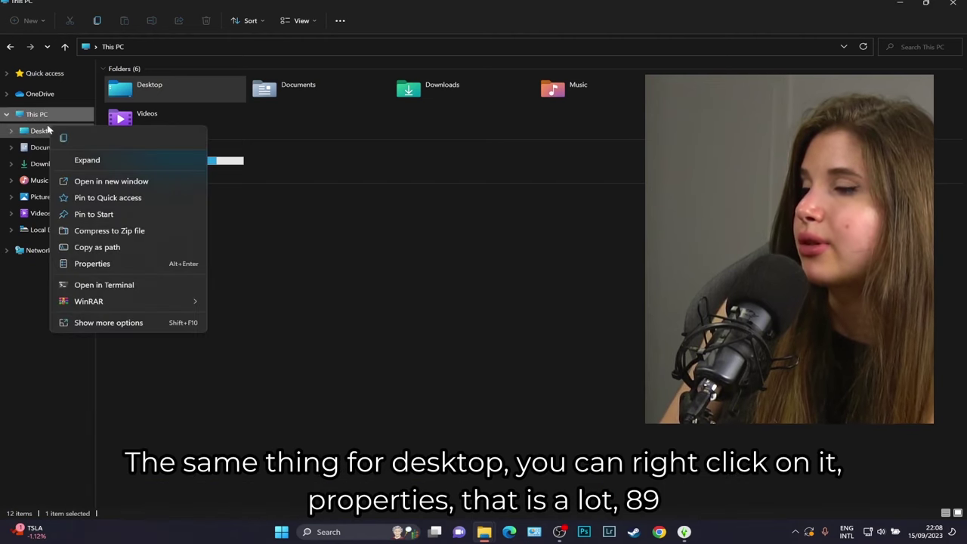
click(88, 263)
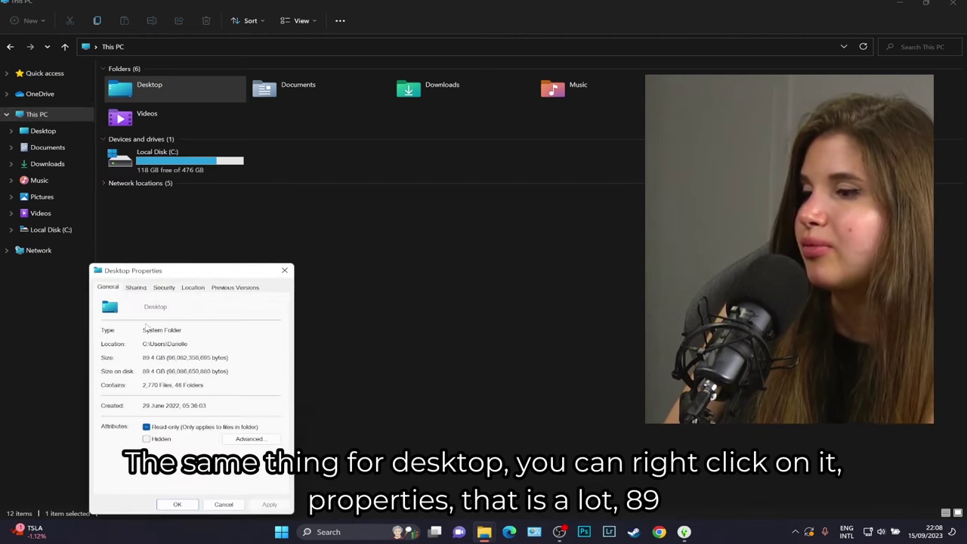
click(284, 271)
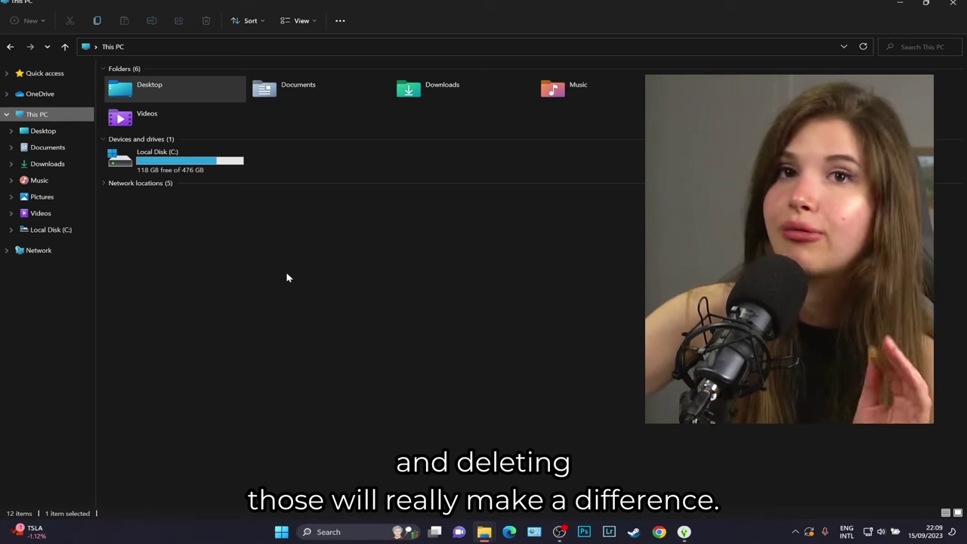
- Select the Local Disk (C:) drive, showing 118 GB free of 476 GB
click(200, 169)
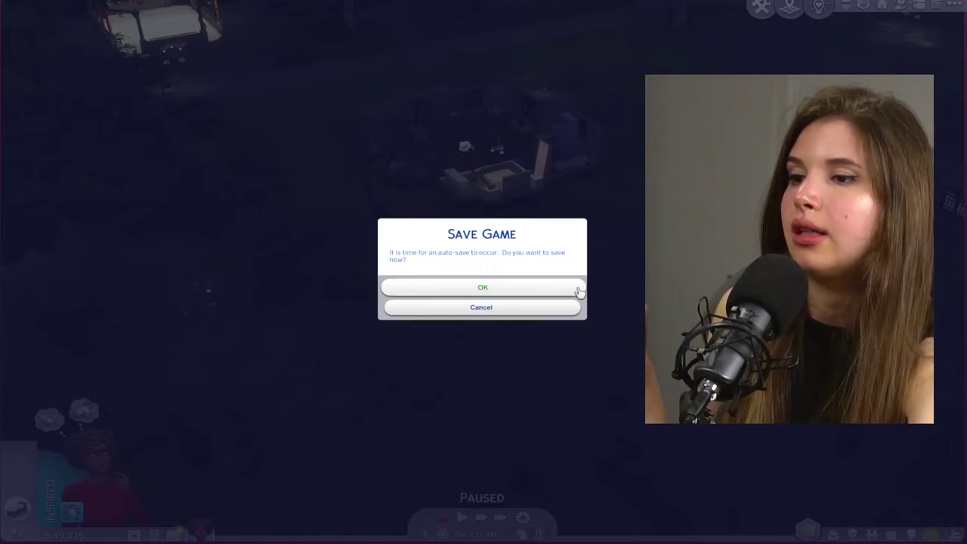
- Save the game, then exit The Sims 4 from the Esc menu with Save and Exit
click(577, 289)
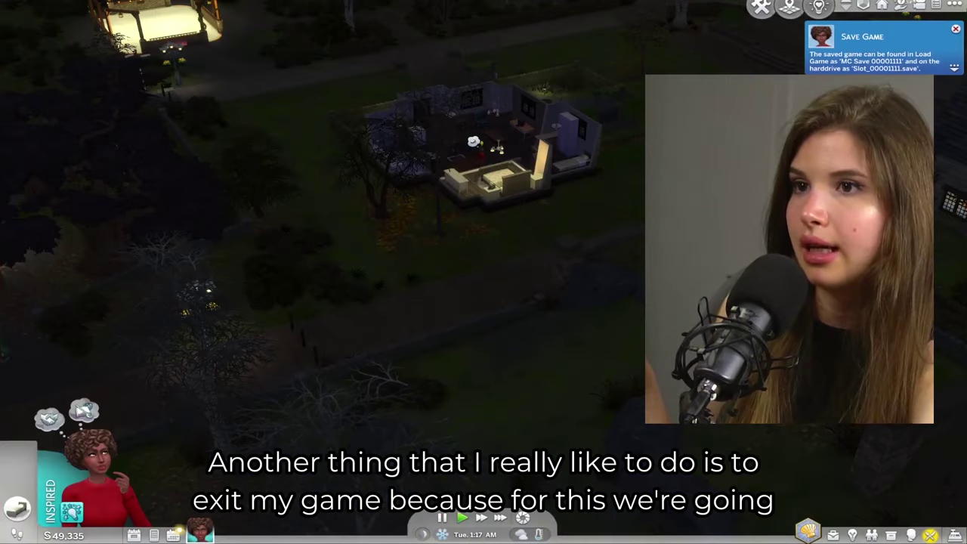
key(Escape)
click(493, 390)
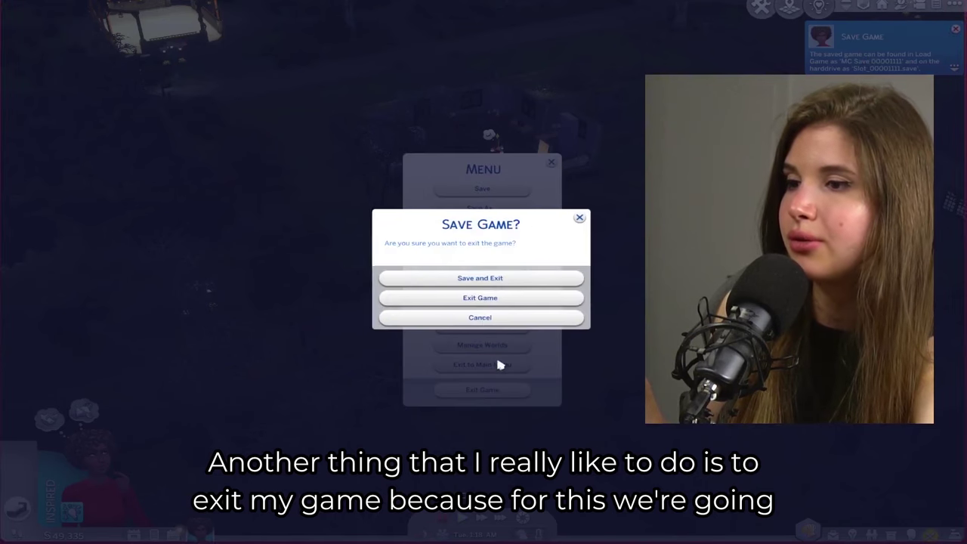
click(477, 279)
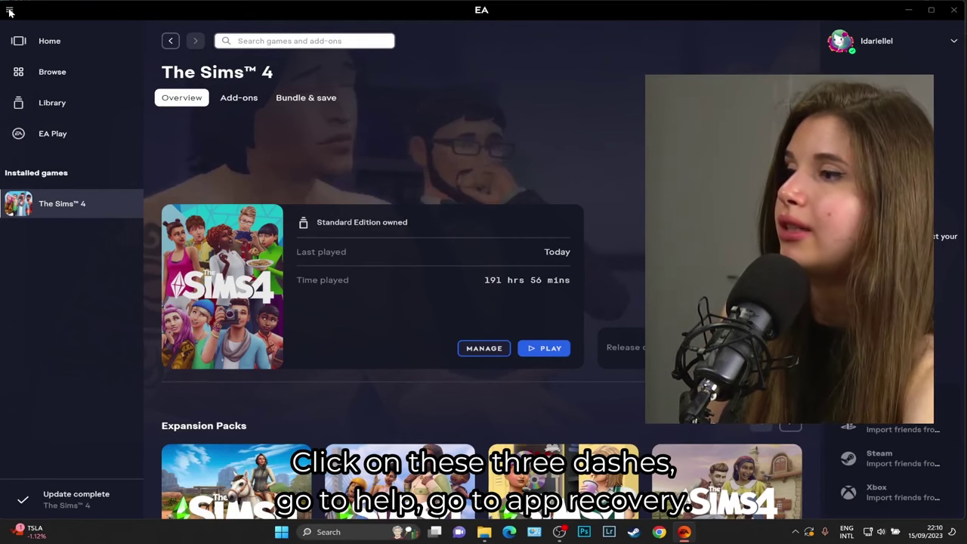
- Clear the EA app cache through Help > App Recovery and let the app restart
click(9, 11)
mouse_move(24, 86)
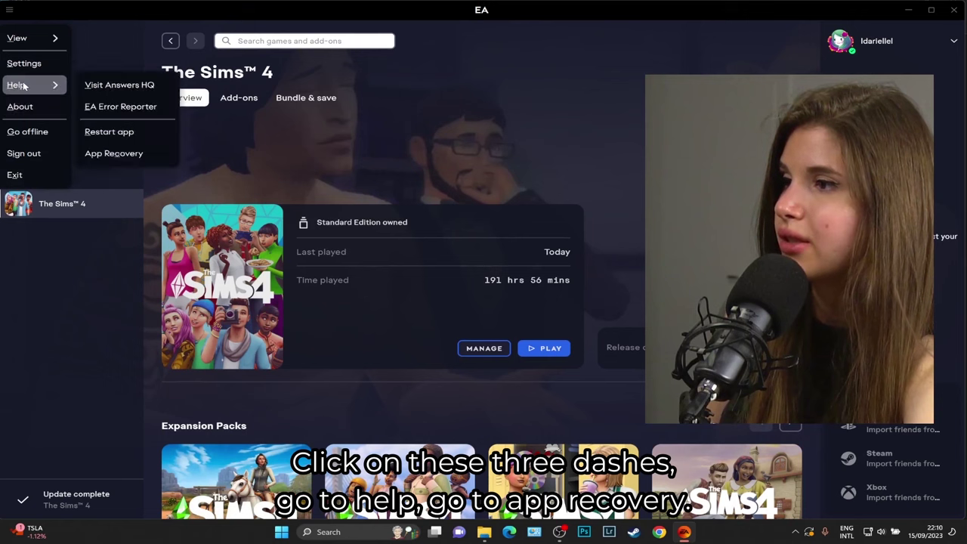
click(138, 152)
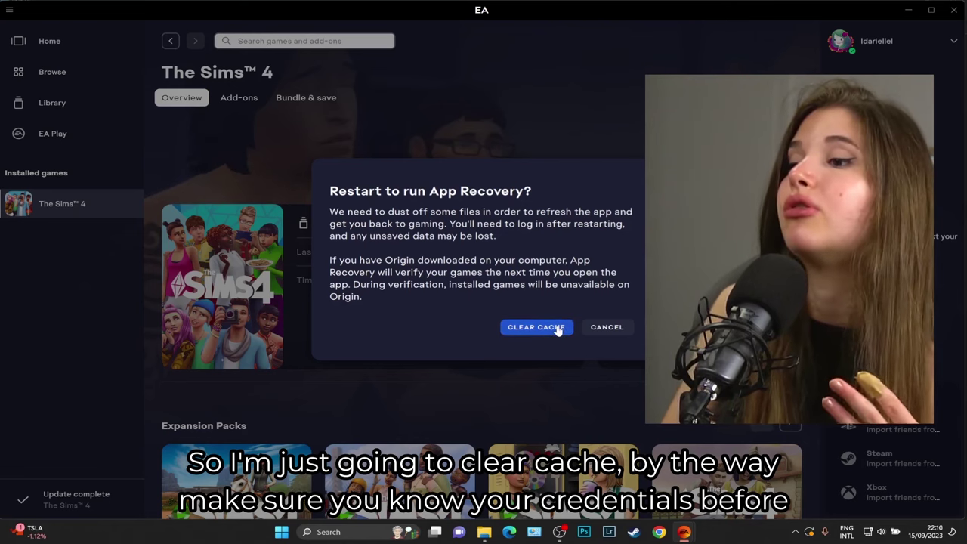
click(557, 329)
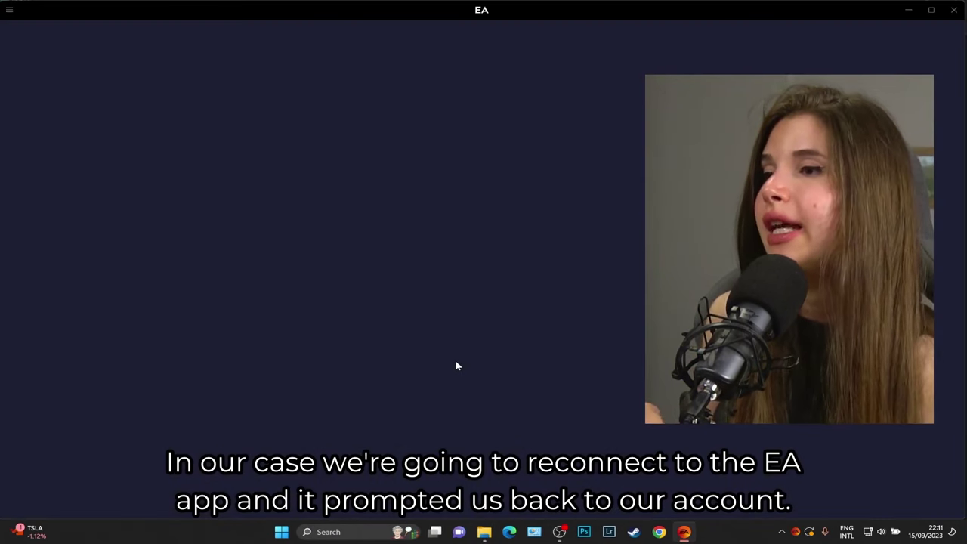
click(9, 11)
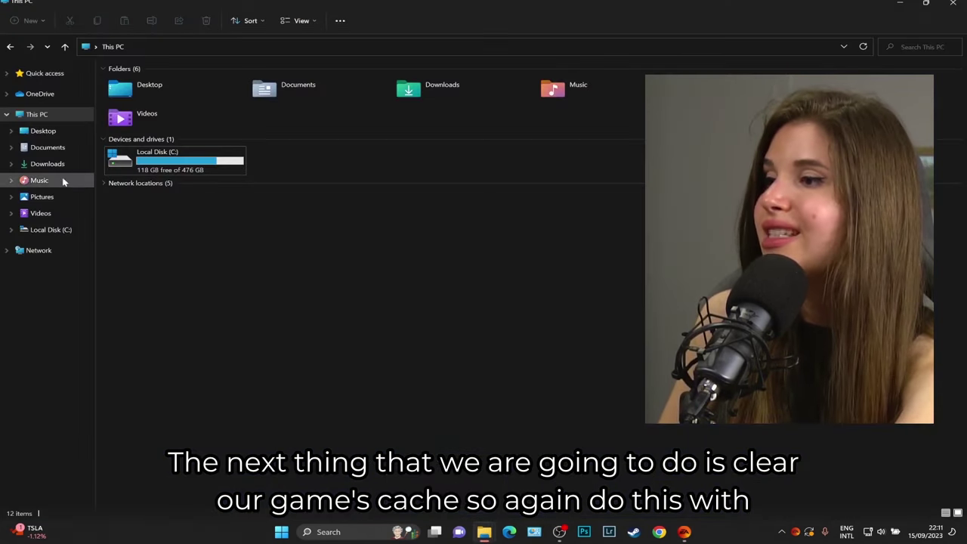
- Delete localthumbcache.package from Documents\Electronic Arts\The Sims 4, then open The Sims 4 page in the EA app
click(47, 150)
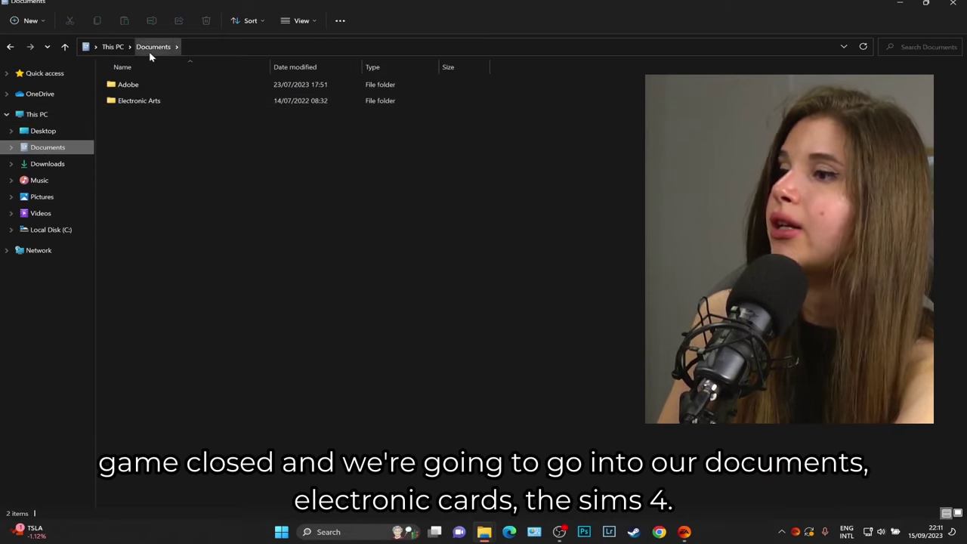
double_click(151, 104)
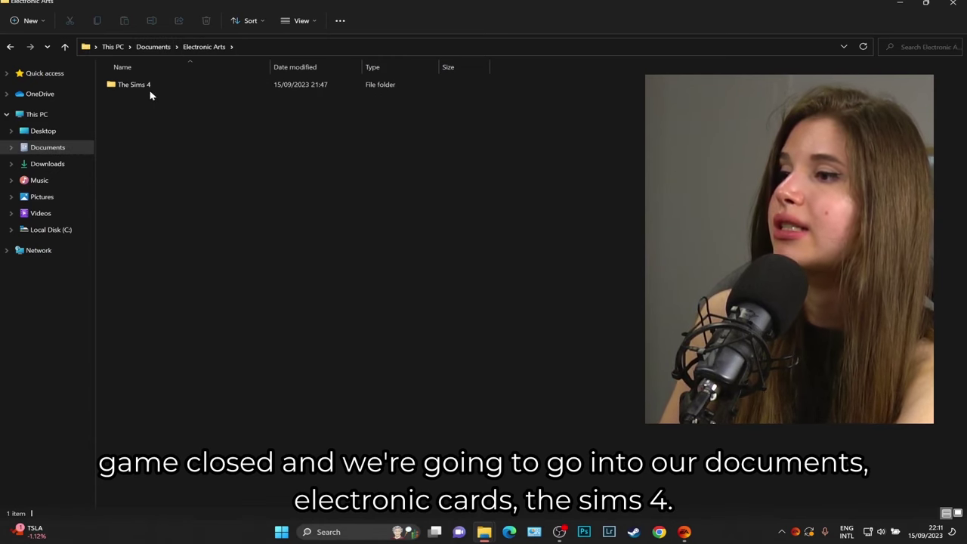
double_click(149, 87)
scroll(149, 87, down, 3)
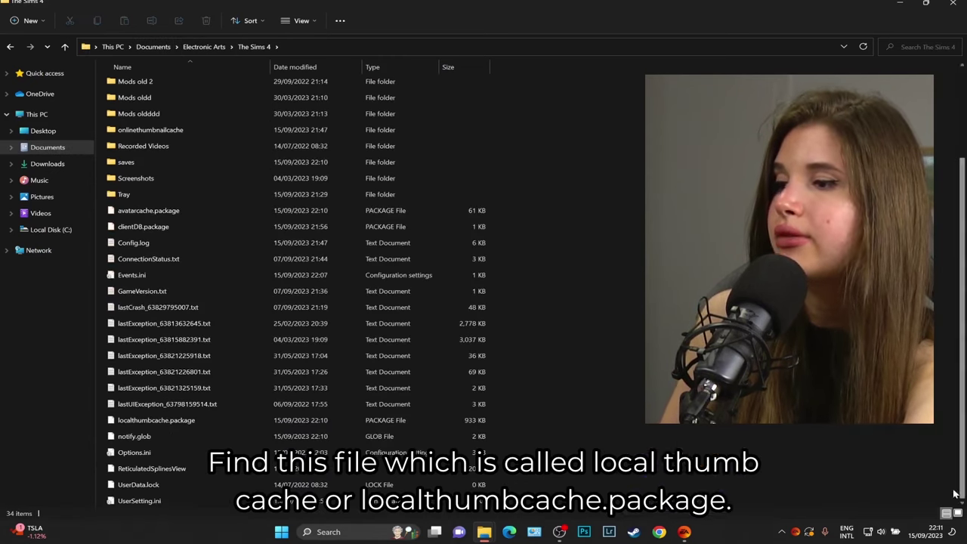
click(146, 423)
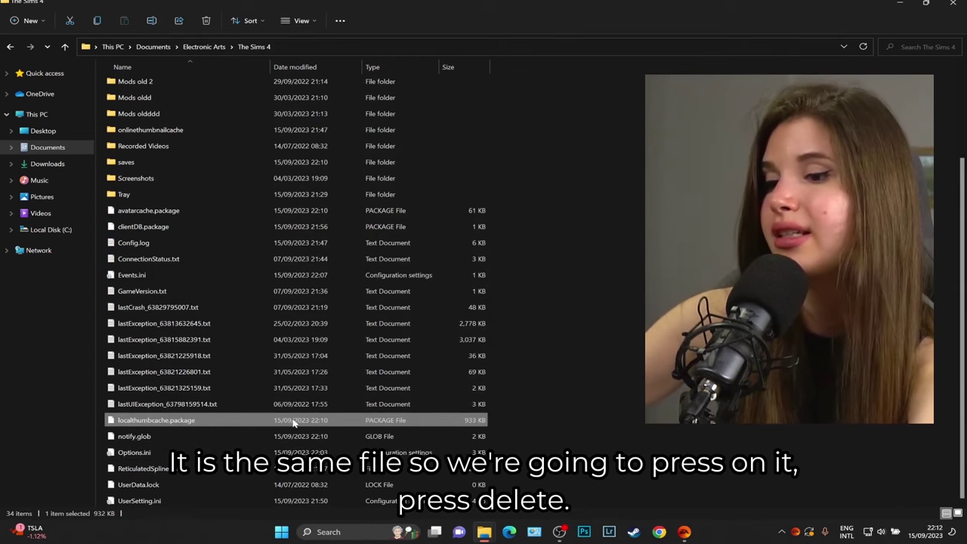
key(Delete)
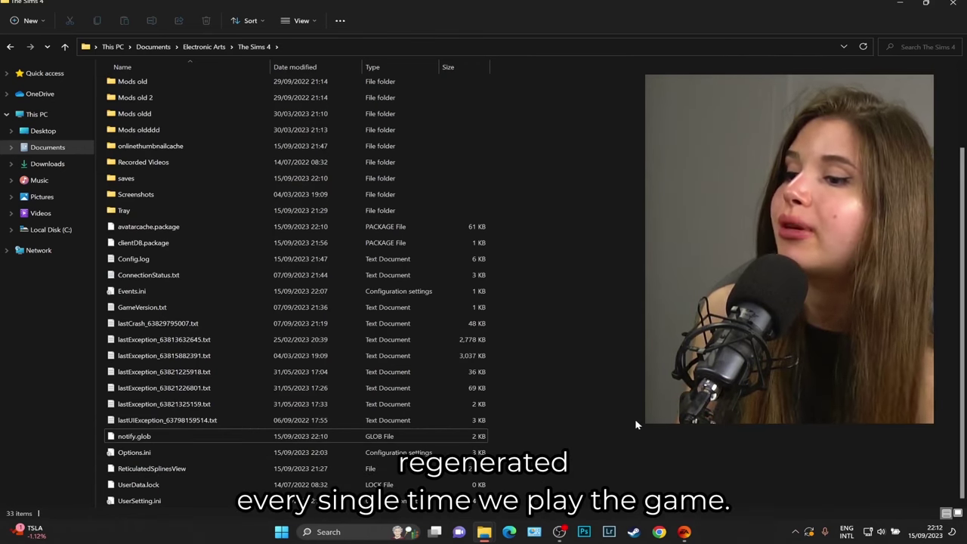
click(683, 532)
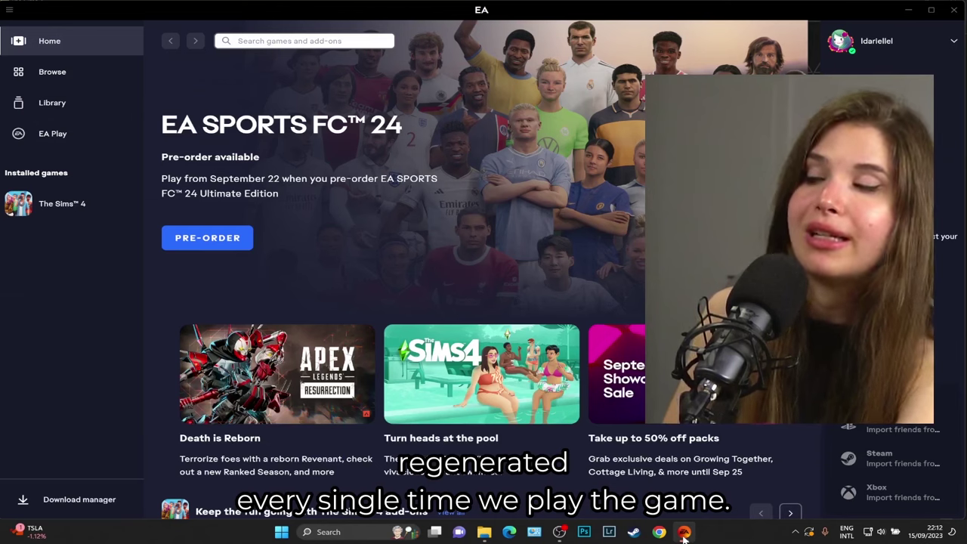
click(483, 362)
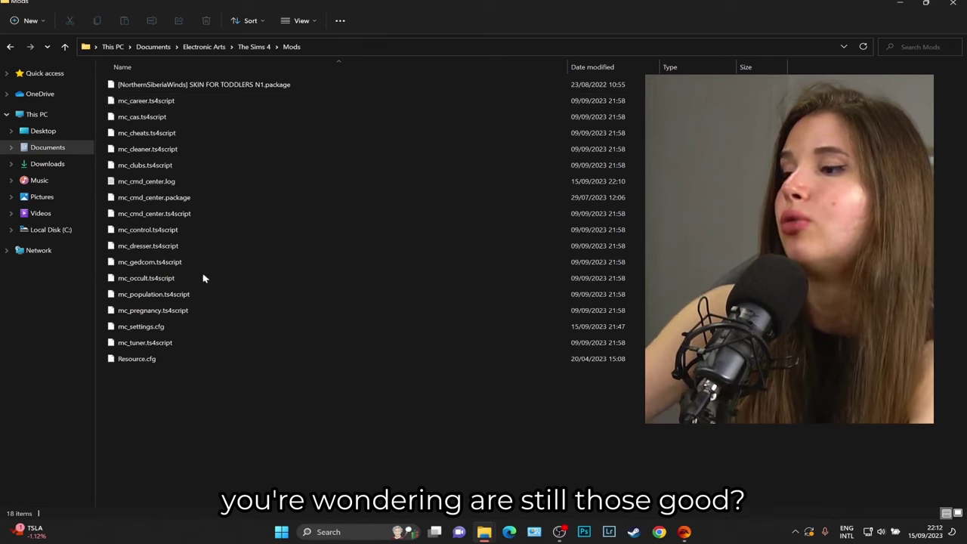
- Search the Mods folder for 'ts4script', correcting a typo, and select all 13 script results
shift+click(201, 309)
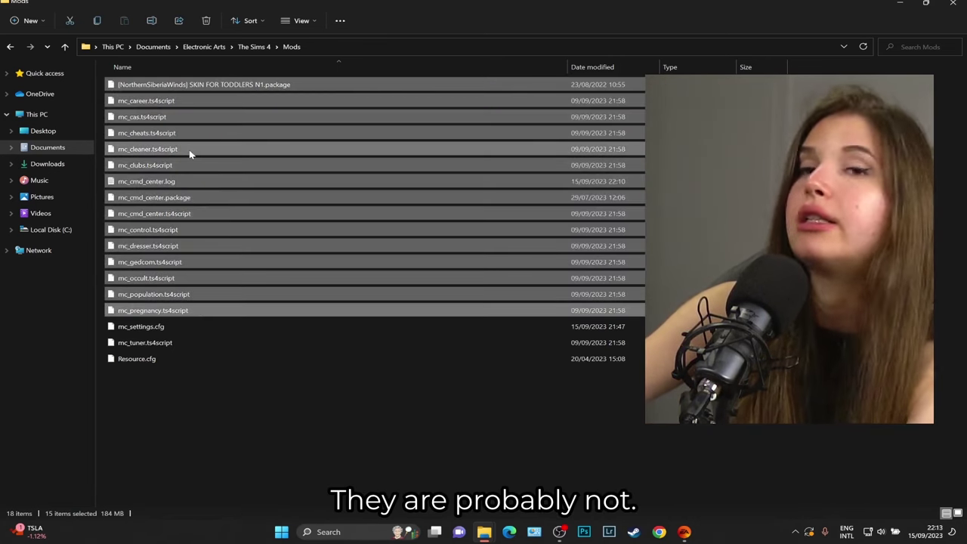
click(231, 338)
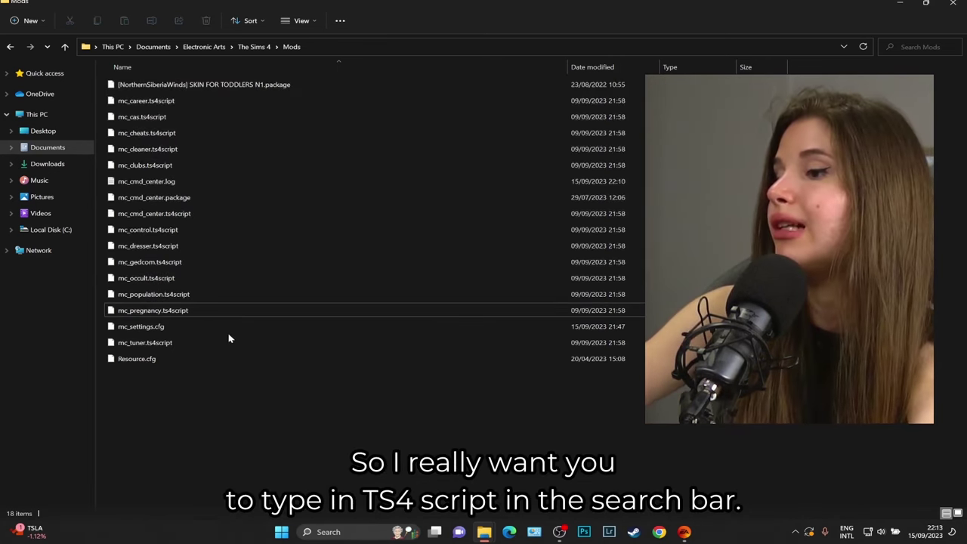
click(915, 47)
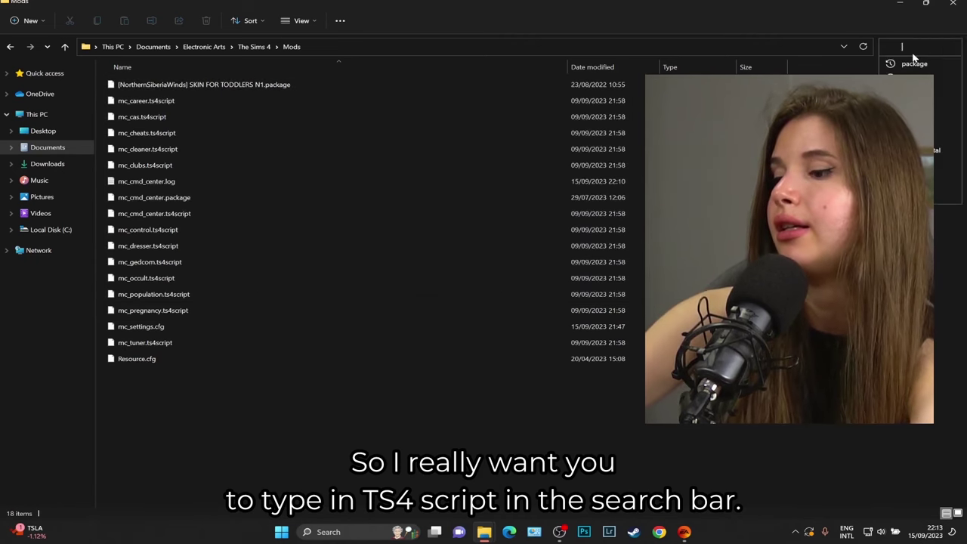
text(ts4scr)
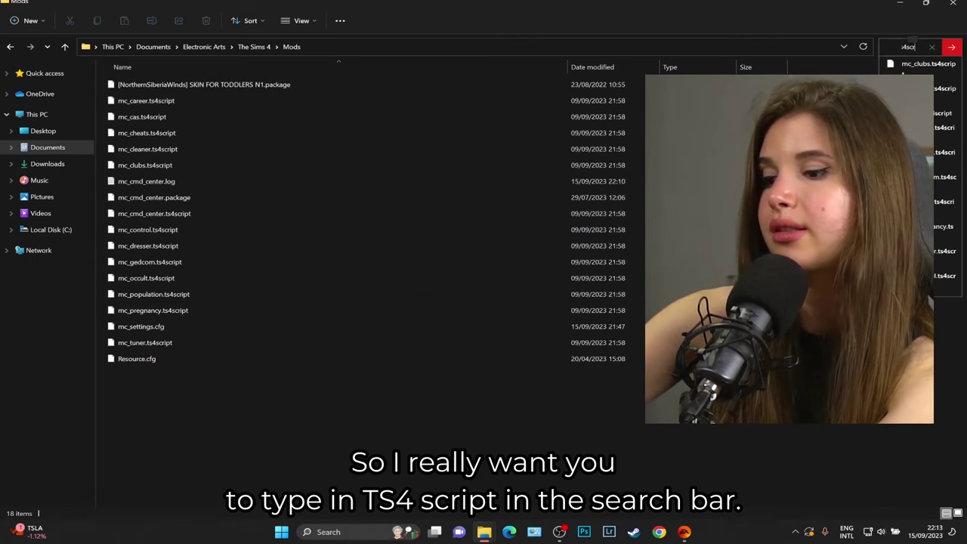
text(ipy)
key(Return)
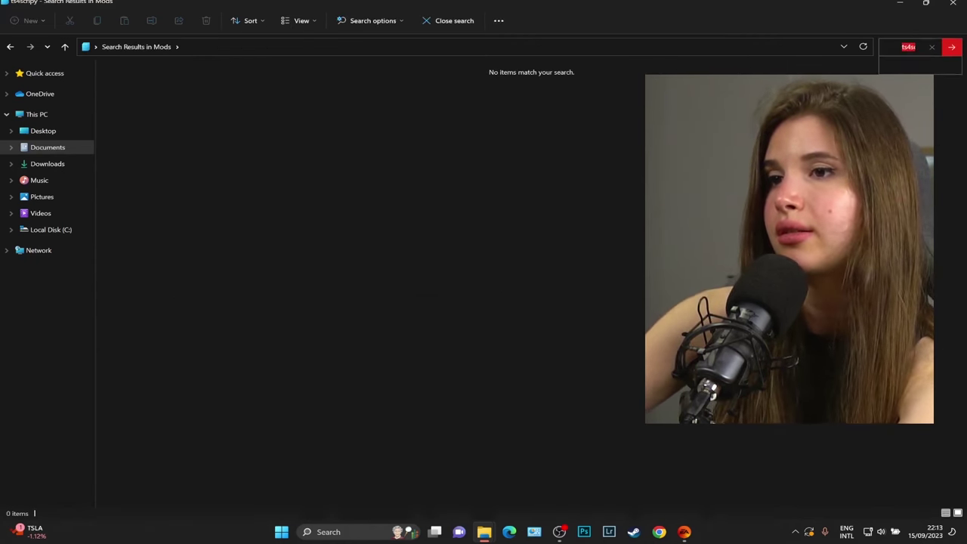
click(914, 47)
key(BackSpace)
text(t)
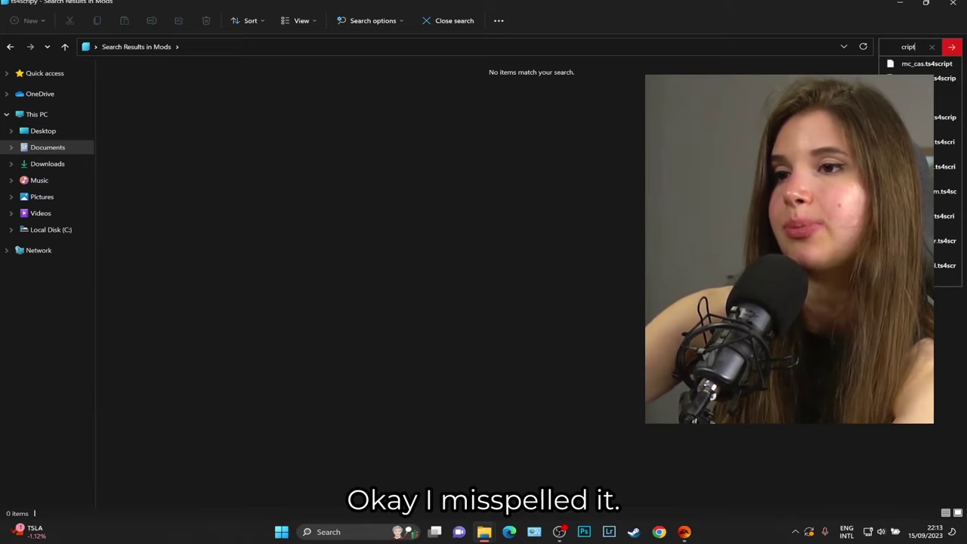
key(Return)
key(Caps_Lock)
key(Caps_Lock)
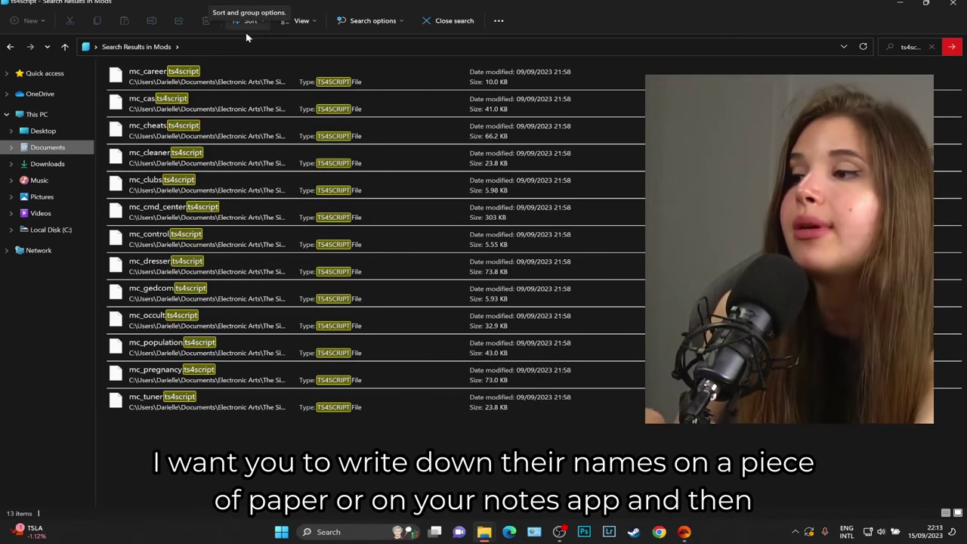
click(229, 80)
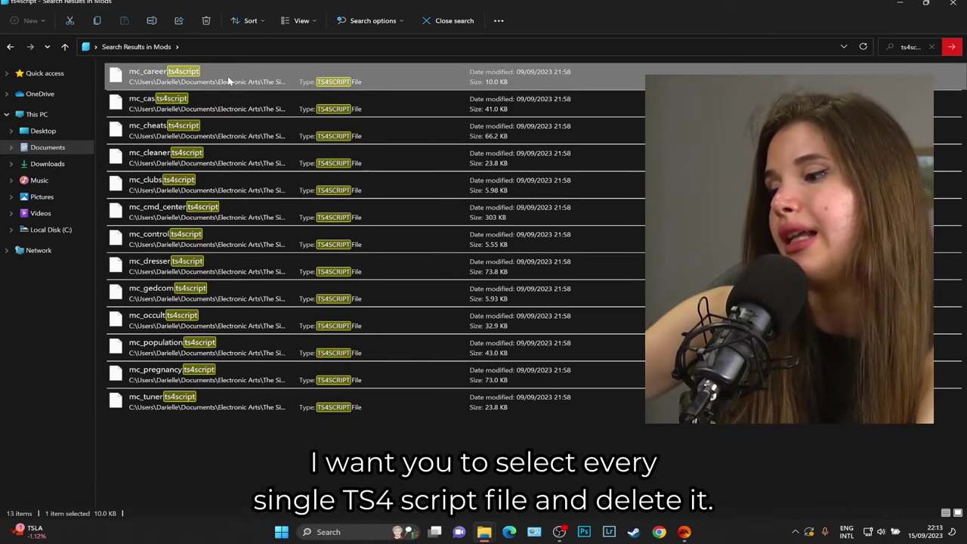
key(ctrl+a)
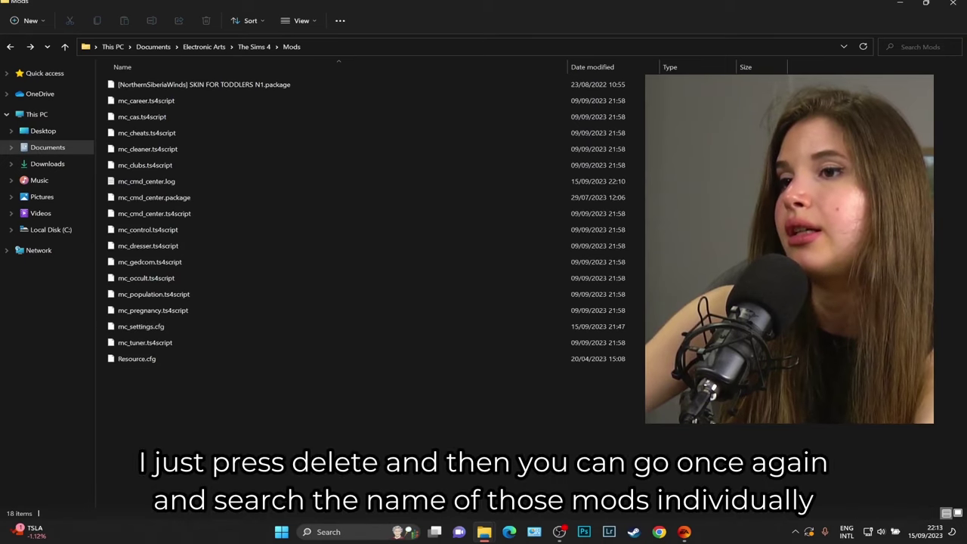
- Search the Mods folder for the mc files, clear the search, and select mc_cas.ts4script and mc_cmd_center.package
key(ctrl+e)
text(ts4s)
text(mc)
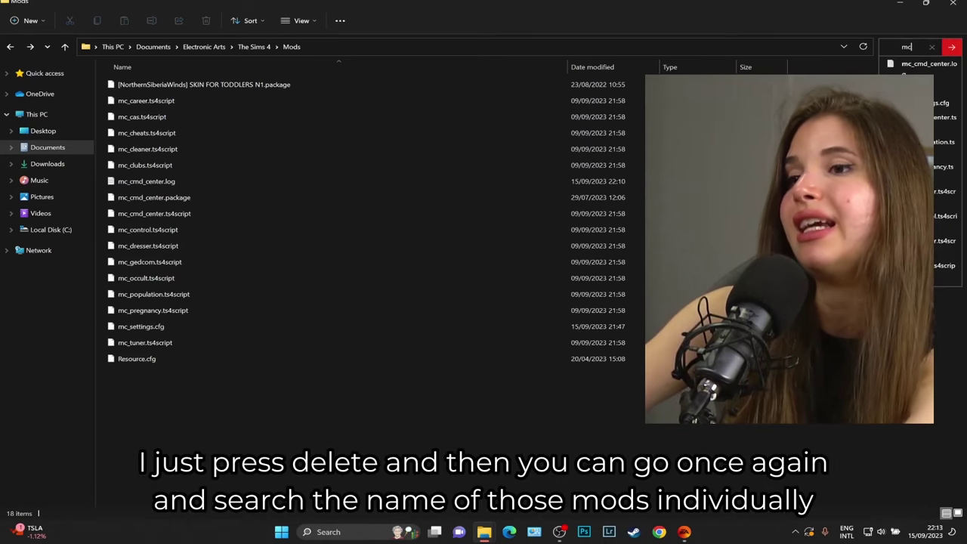
key(Return)
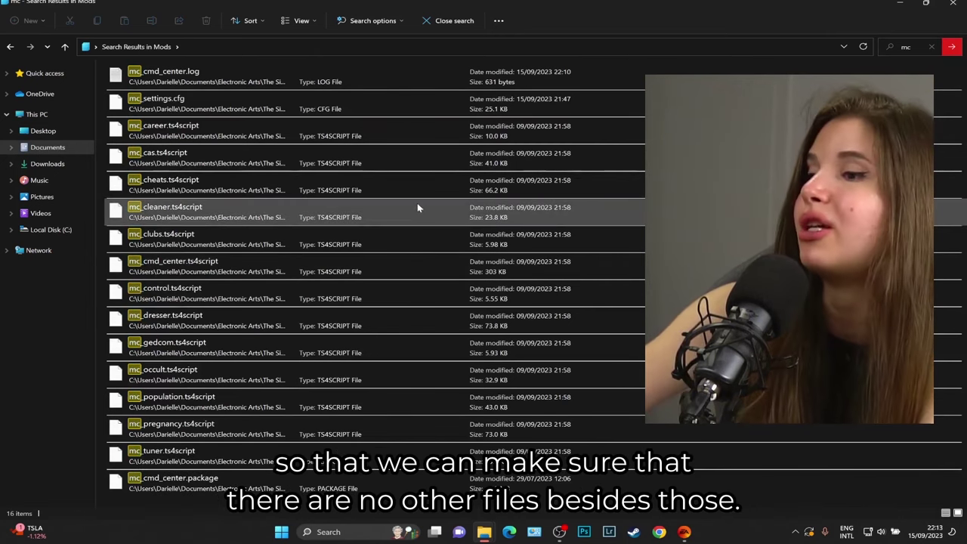
click(930, 47)
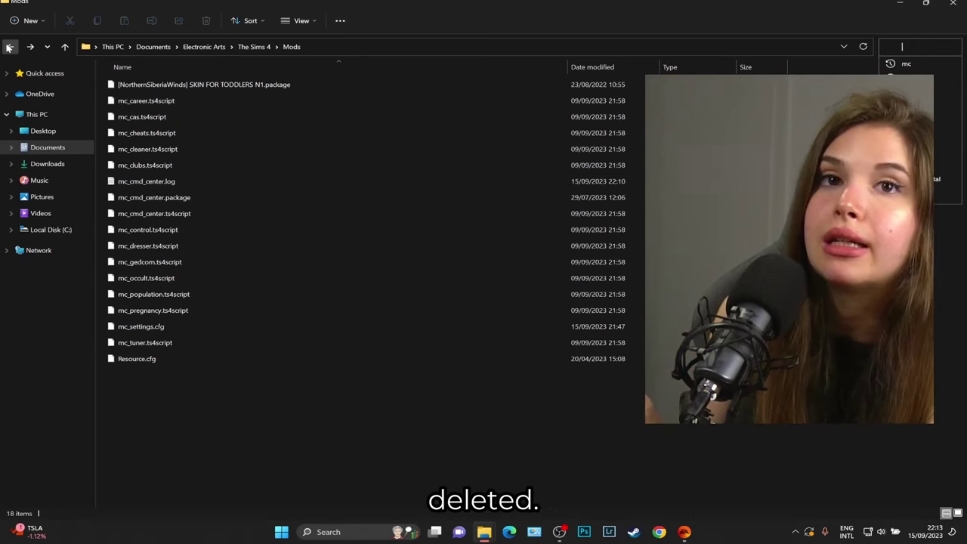
click(188, 118)
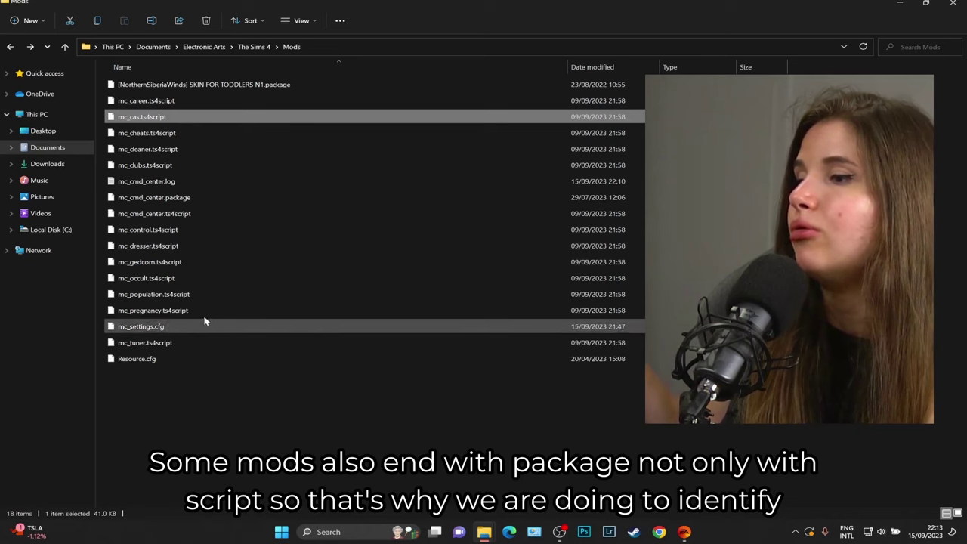
click(186, 199)
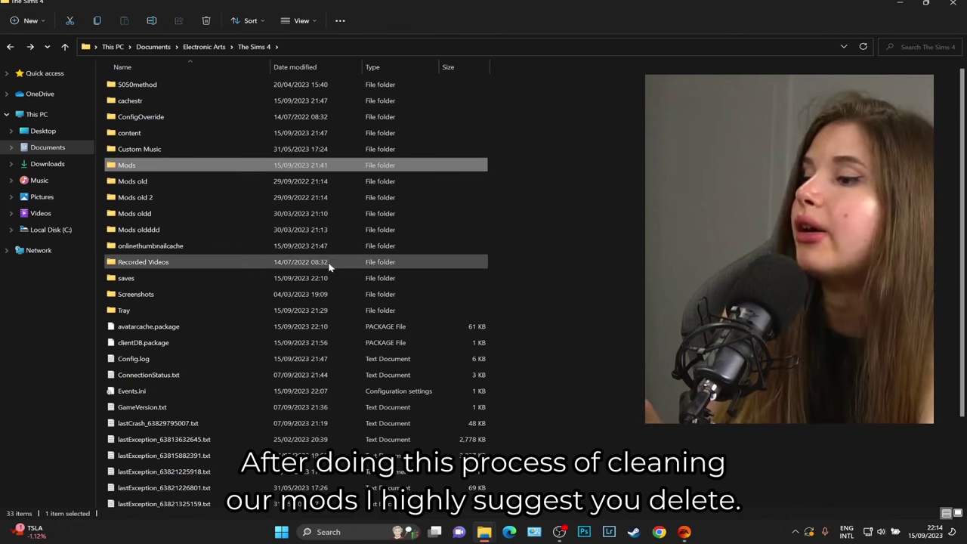
- Select avatarcache.package in The Sims 4 folder and scroll down the file list
click(397, 327)
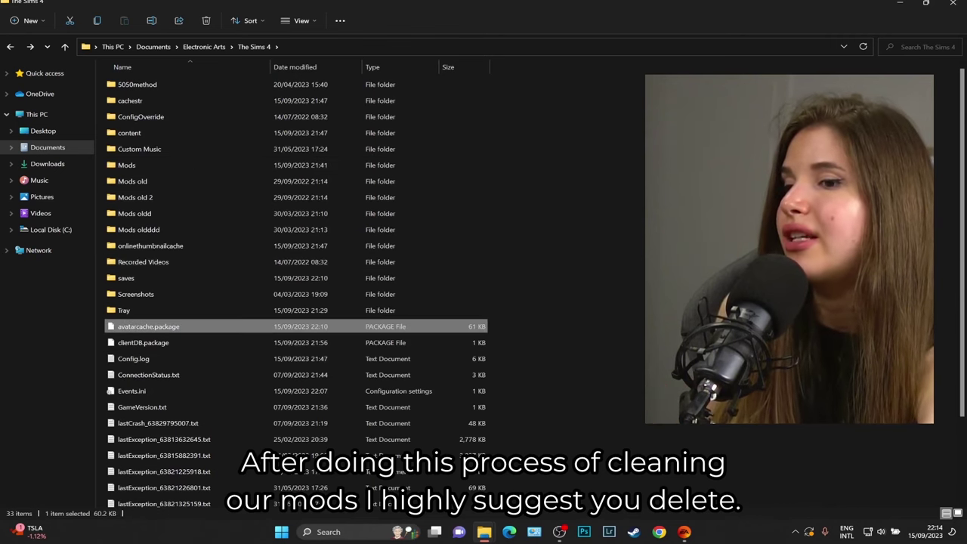
scroll(294, 287, down, 2)
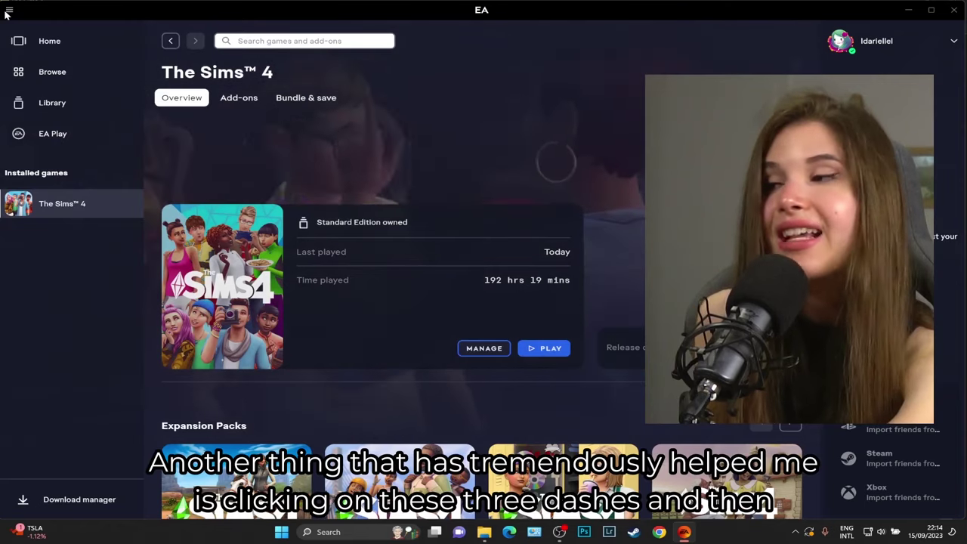
- Switch the EA app to offline mode from its main menu
click(8, 11)
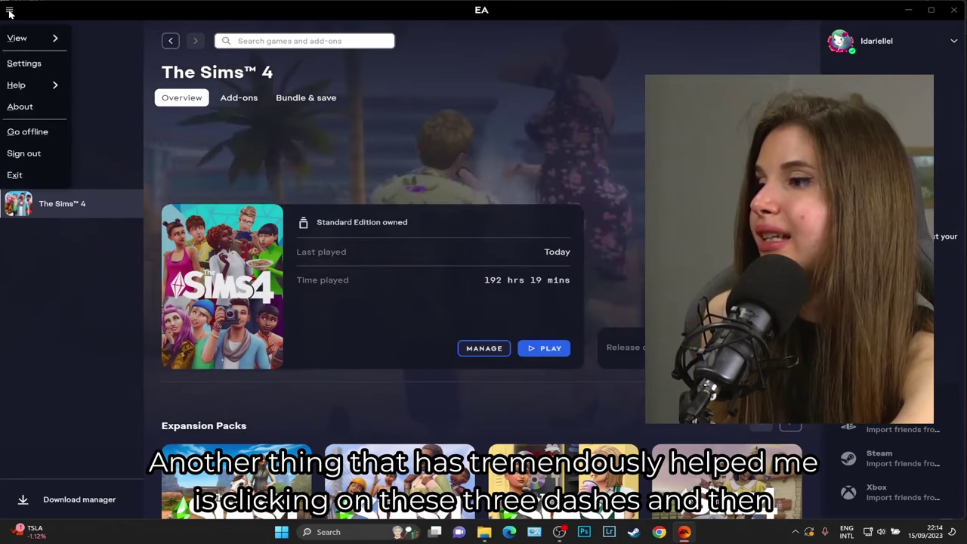
click(21, 133)
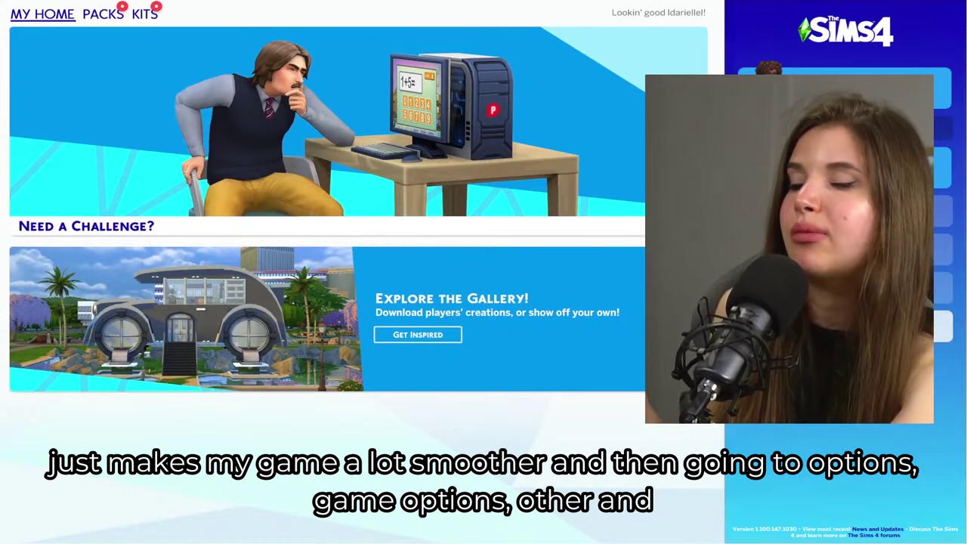
- Untick Online Social Features Access under Game Options > Other, then close the game menus
key(Escape)
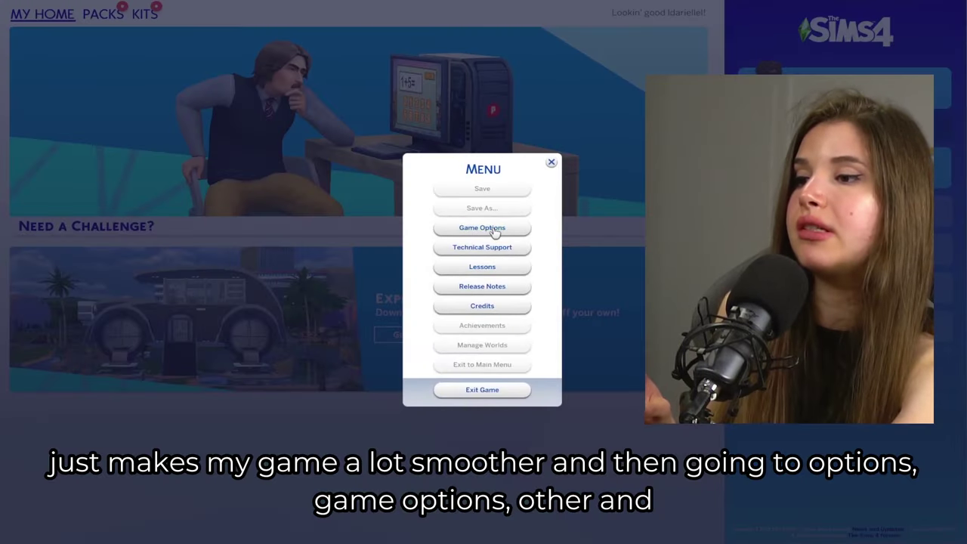
click(483, 224)
click(286, 305)
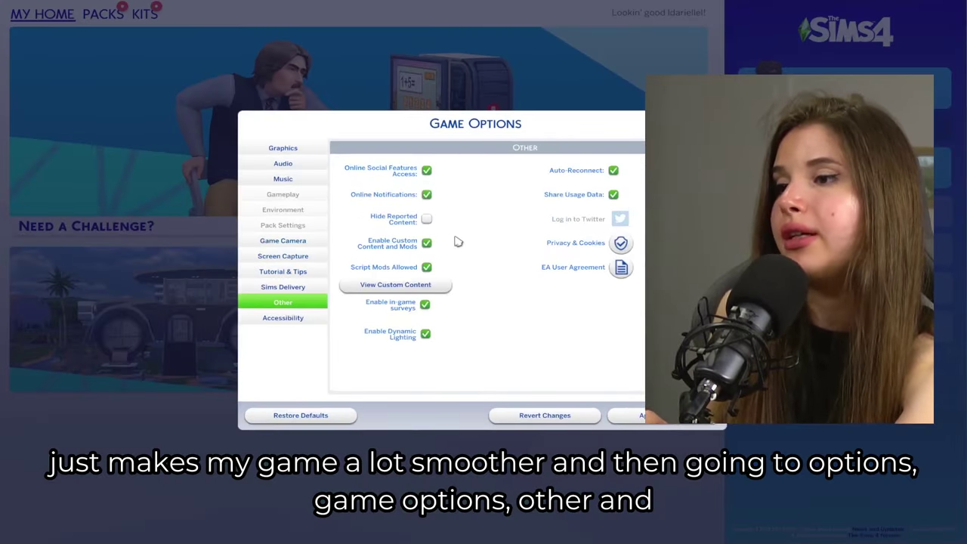
click(427, 172)
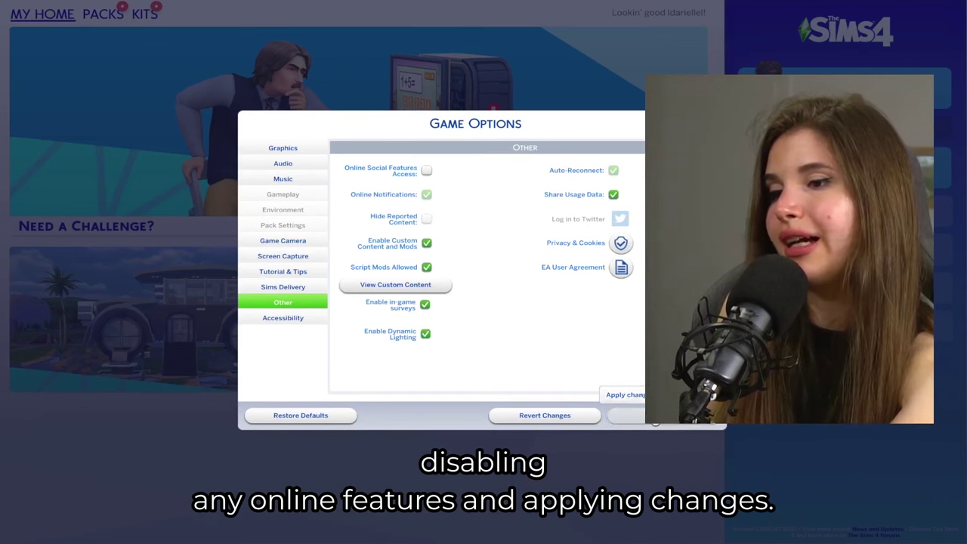
key(Escape)
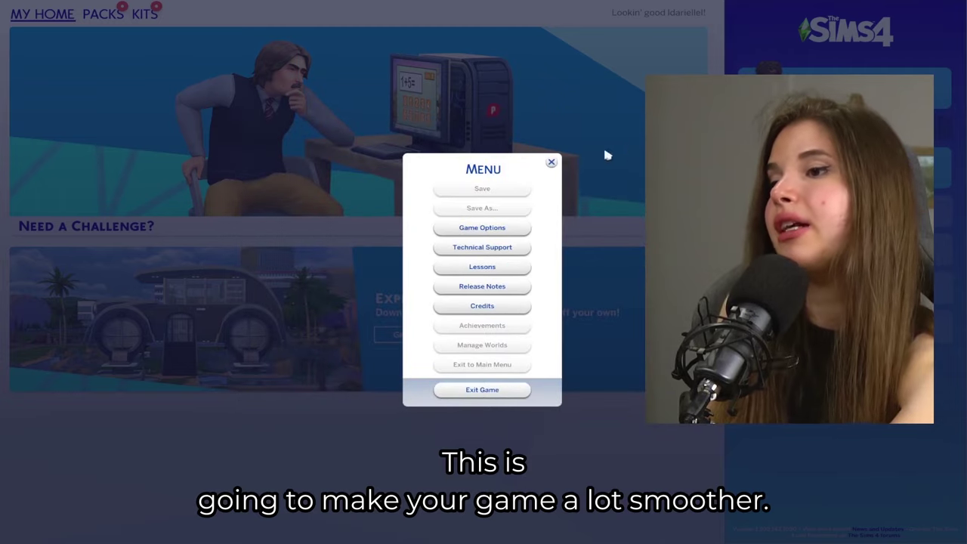
click(552, 162)
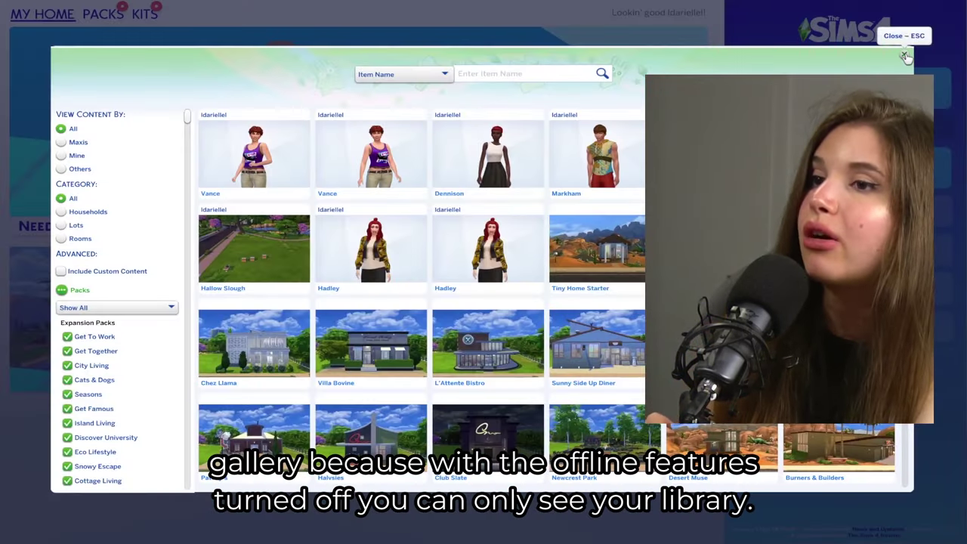
- Close the Gallery, re-tick Online Social Features Access under Game Options > Other, apply, and reopen the Gallery
click(905, 56)
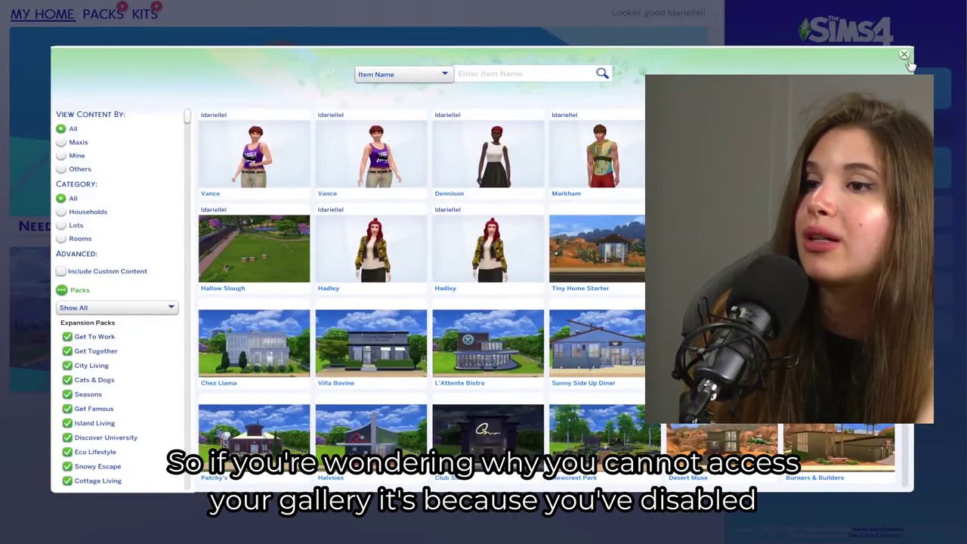
click(904, 56)
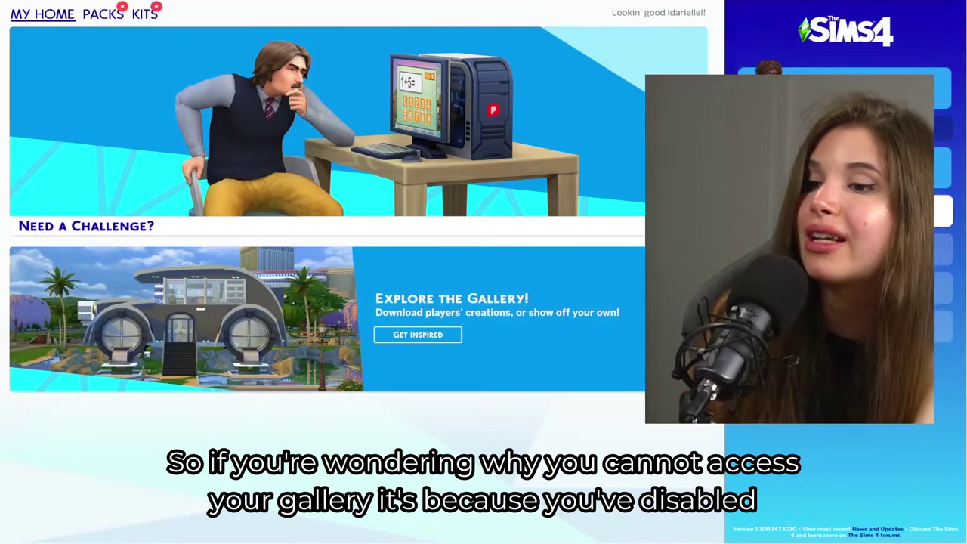
key(Escape)
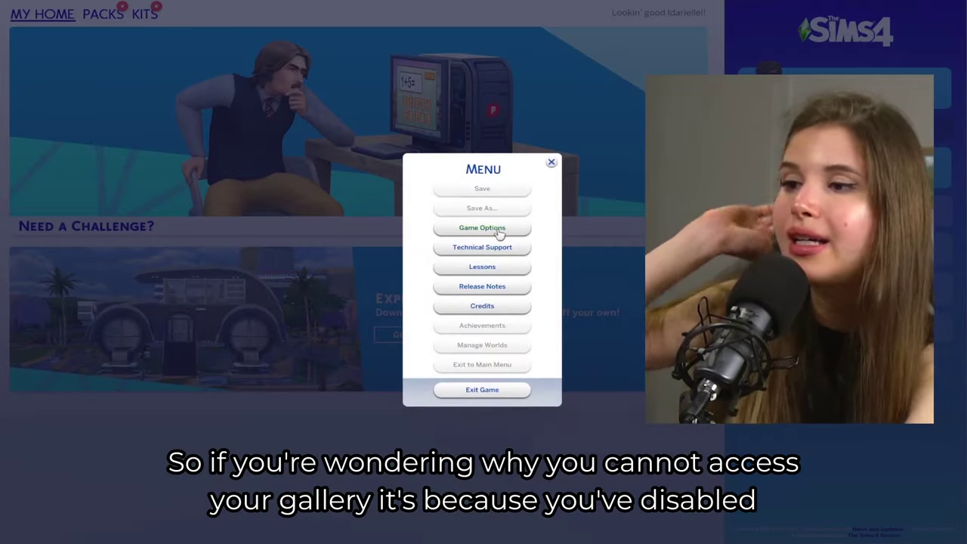
click(442, 226)
click(259, 303)
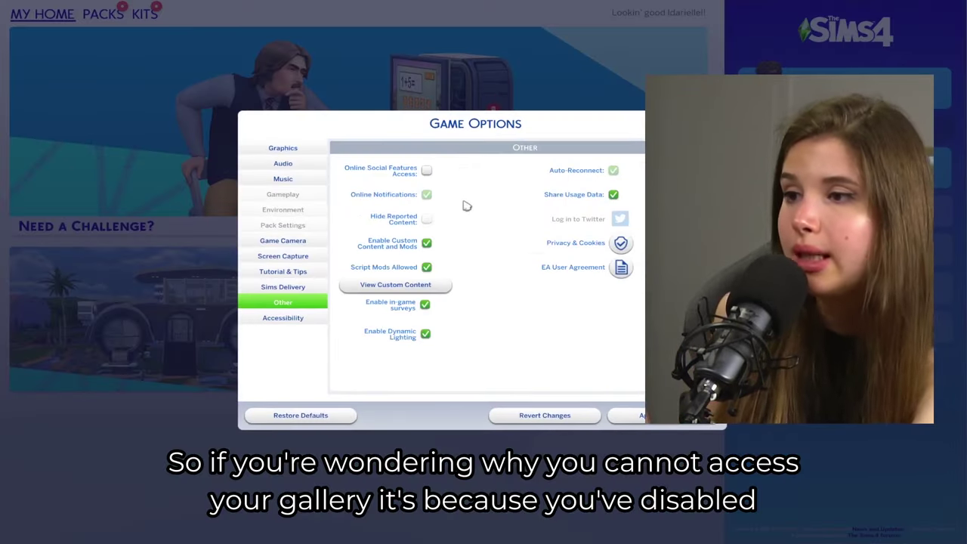
click(426, 172)
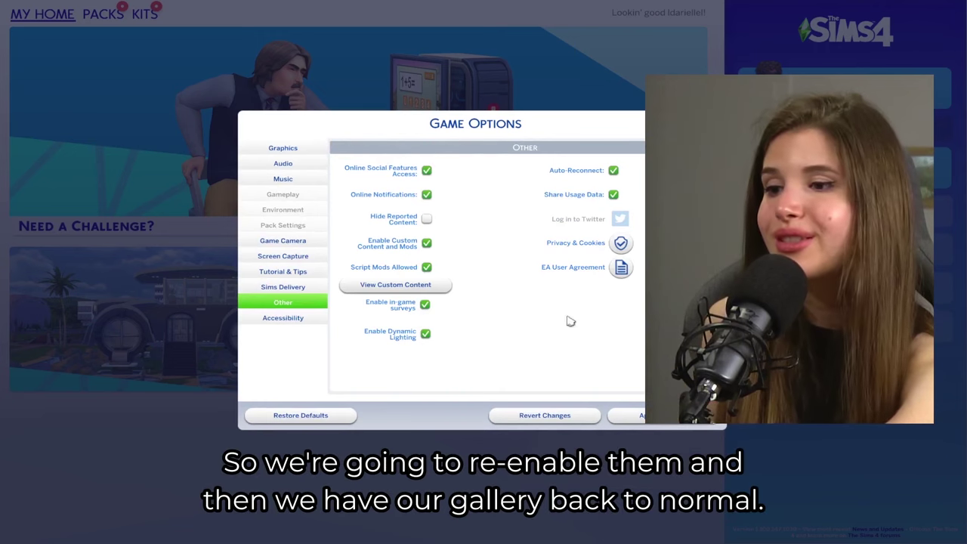
click(635, 415)
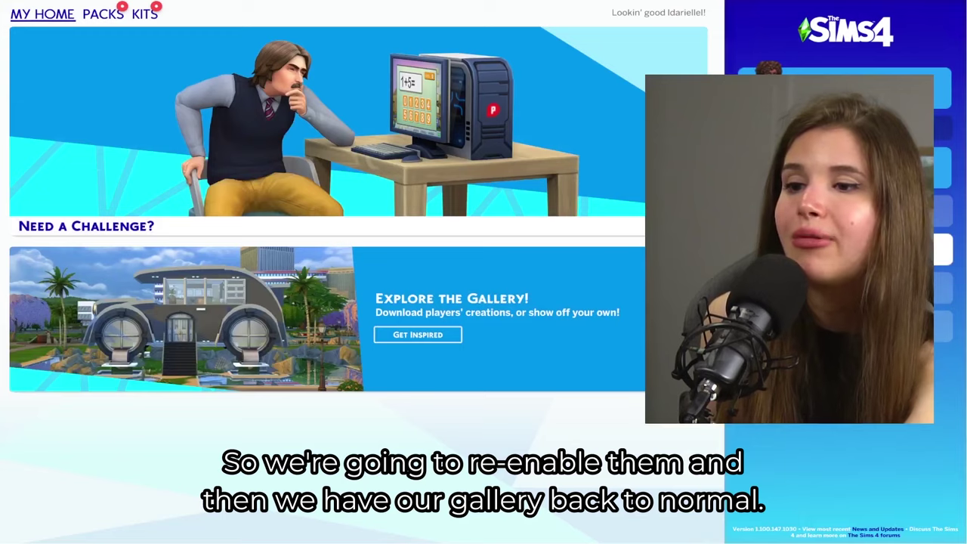
key(F4)
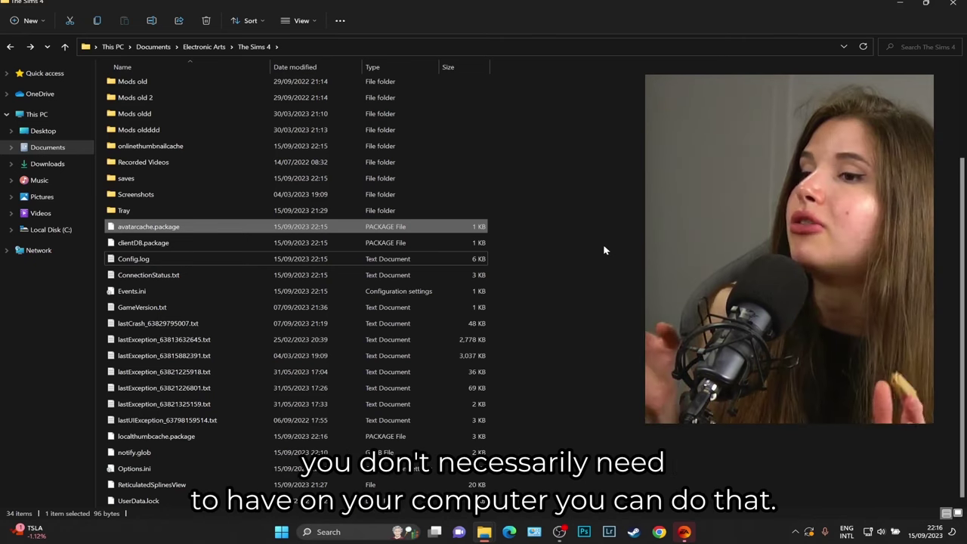
- Deselect avatarcache.package and go up to This PC to check Local Disk (C:) free space
click(559, 249)
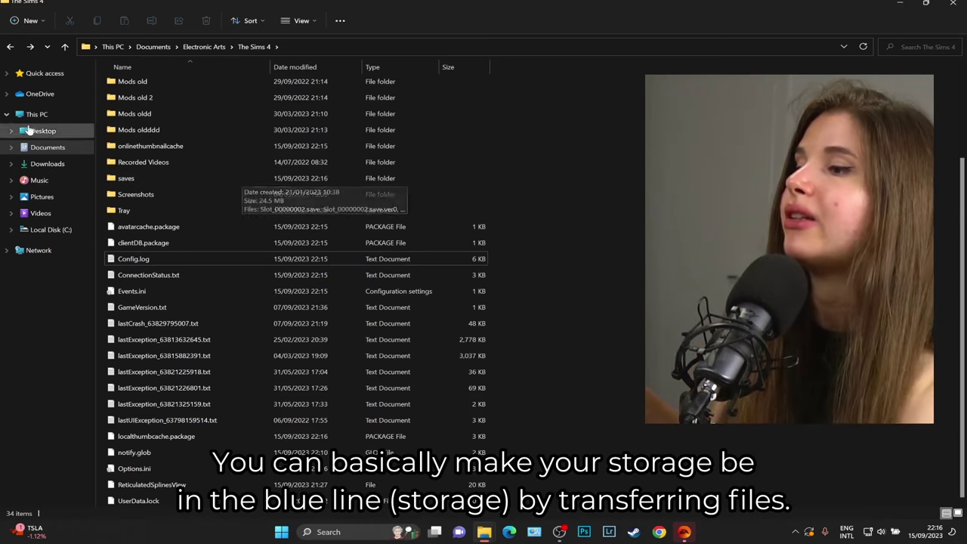
key(alt+Up)
key(alt+Up)
key(alt+Up)
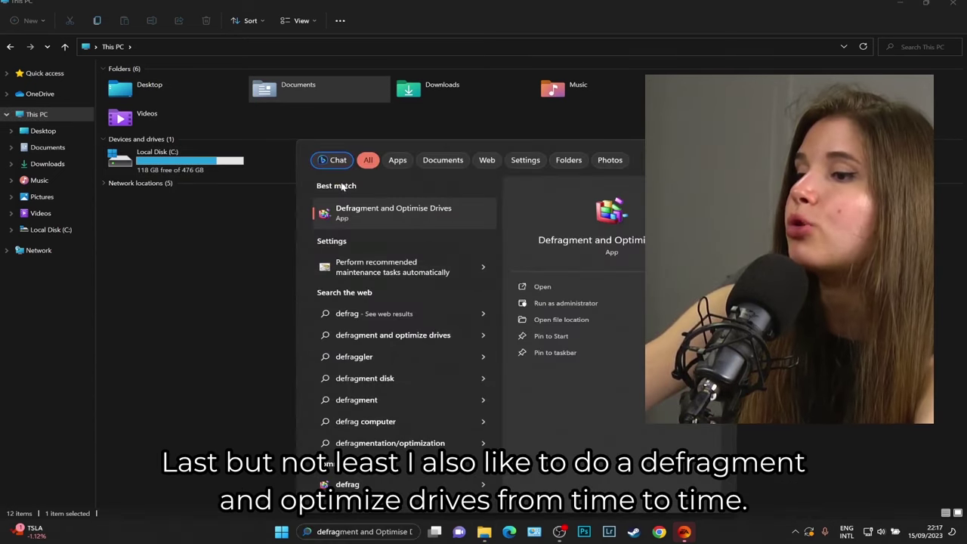
- In Defragment and Optimise Drives, run optimisation on drive C: twice
click(352, 215)
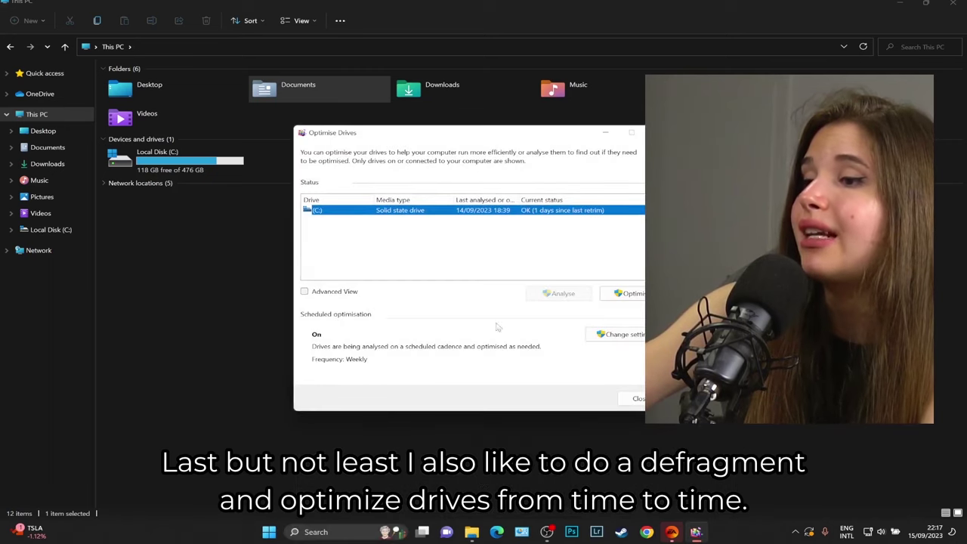
click(627, 293)
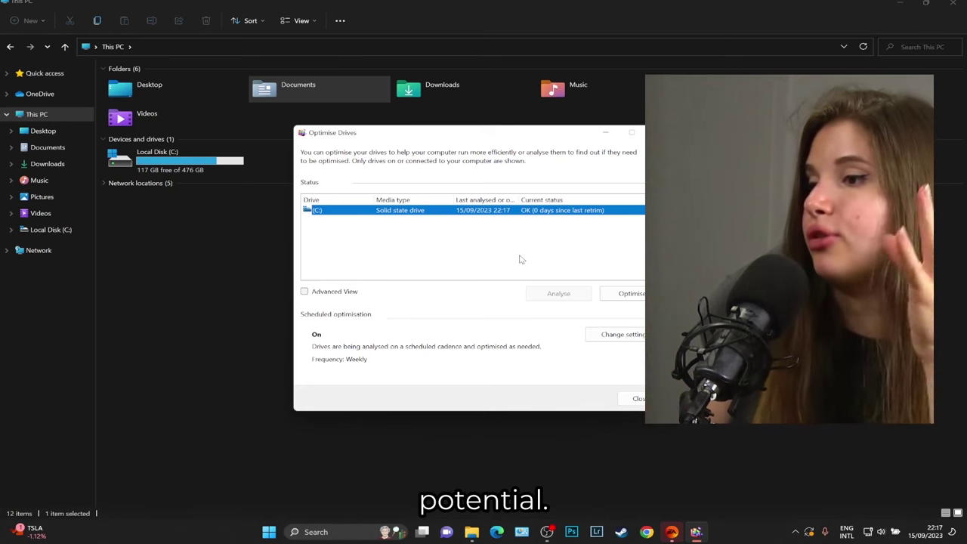
click(631, 293)
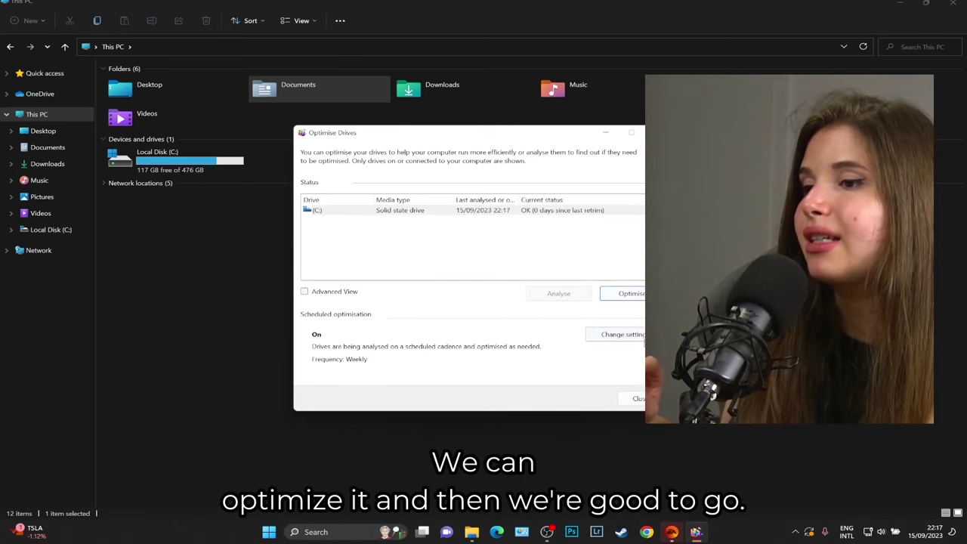